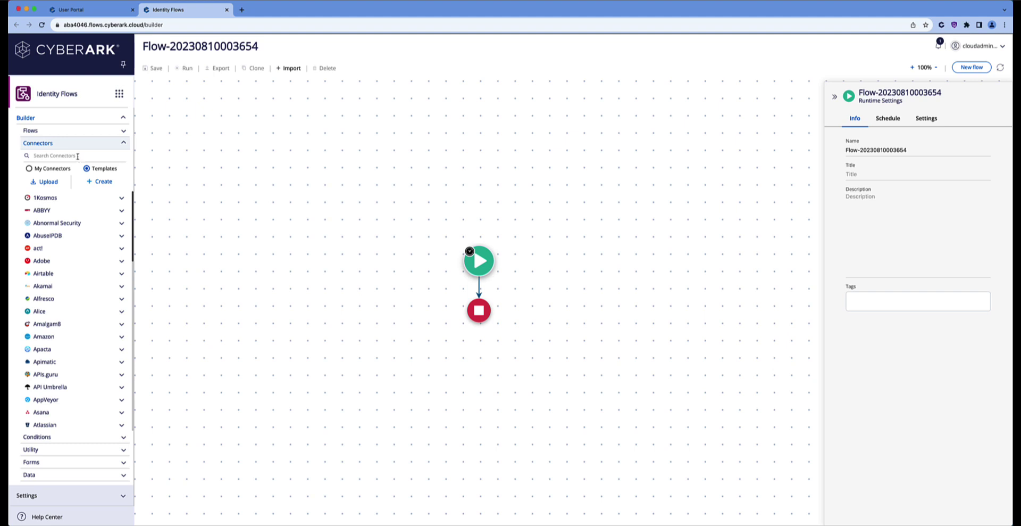
Search connectors for 'cyberark' and expand CyberArk > Identity Security Platform > Identity Platform API > C Directory Service
type("cyberark")
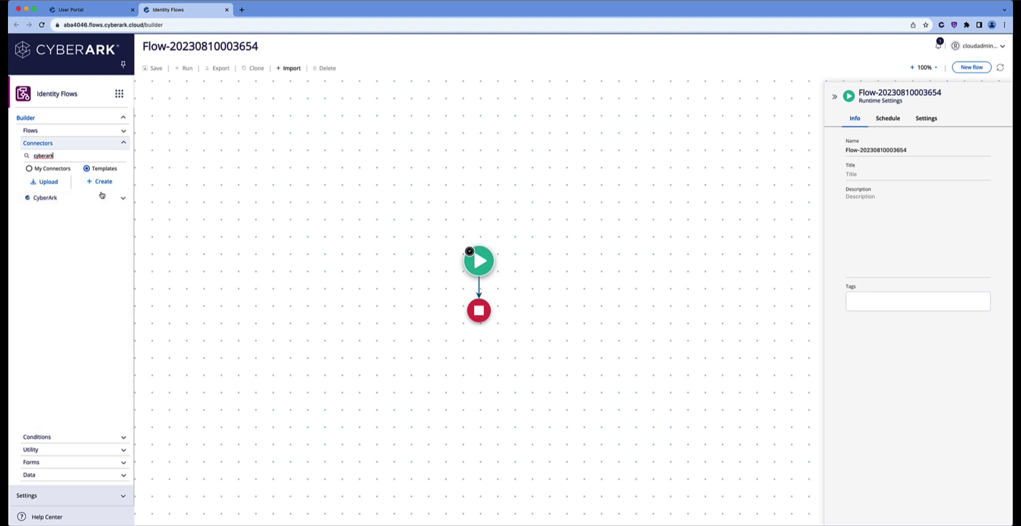
left_click(121, 199)
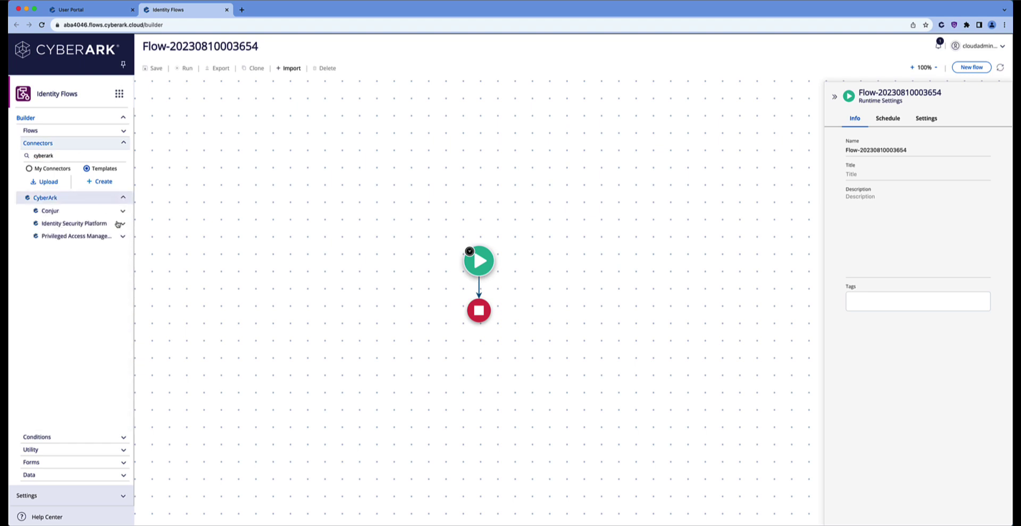
left_click(119, 224)
left_click(110, 239)
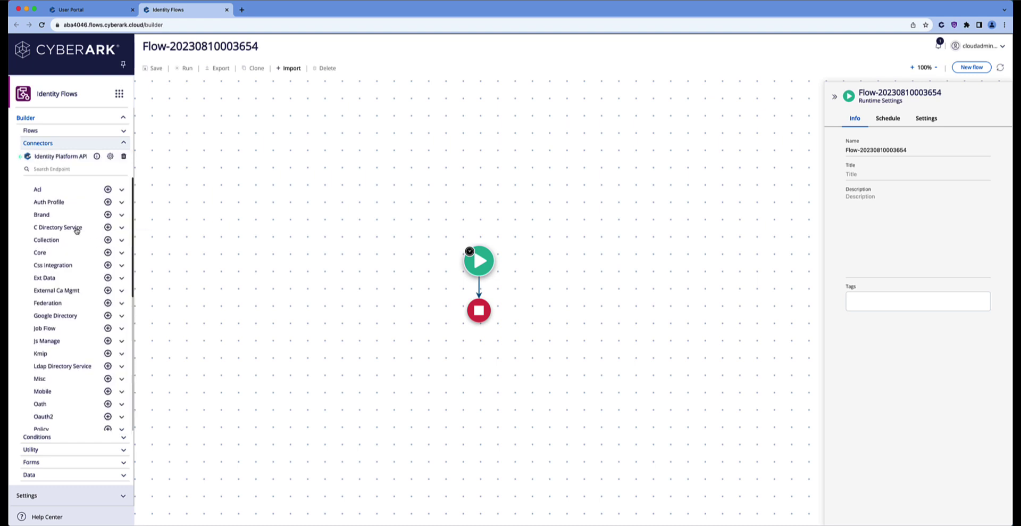
left_click(122, 228)
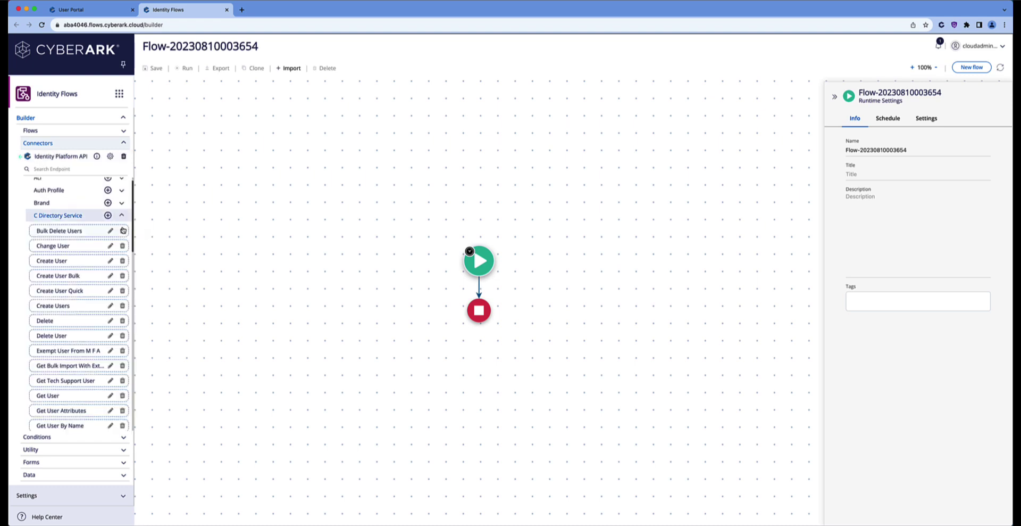
Drag the Get Users endpoint onto the canvas between the start and stop nodes
scroll(87, 274, "down", 4)
scroll(87, 274, "down", 2)
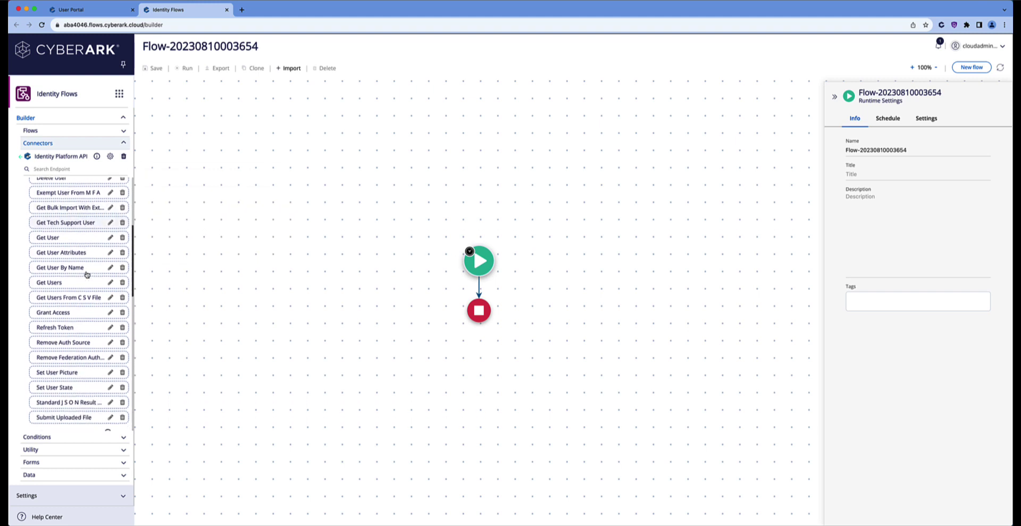
mouse_move(58, 282)
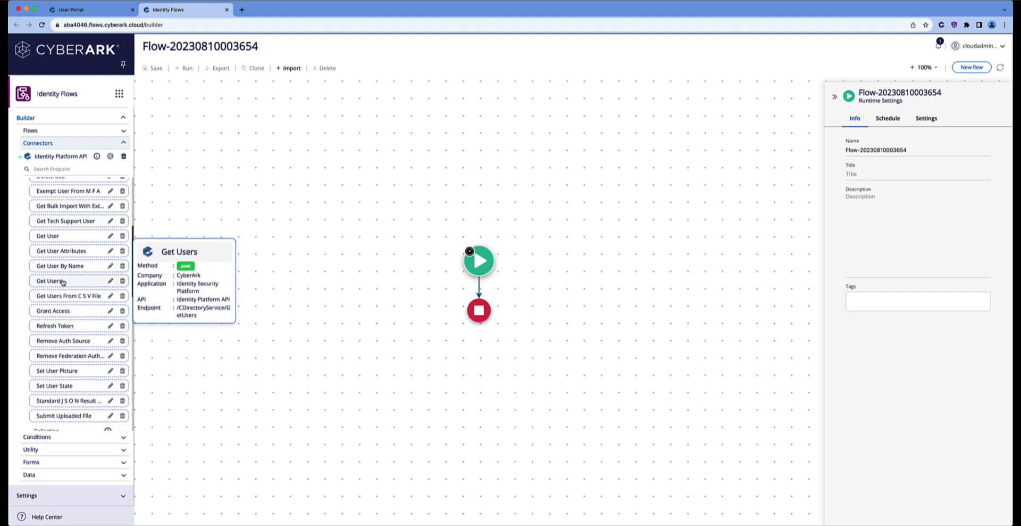
left_click_drag(62, 281, 481, 288)
mouse_move(482, 288)
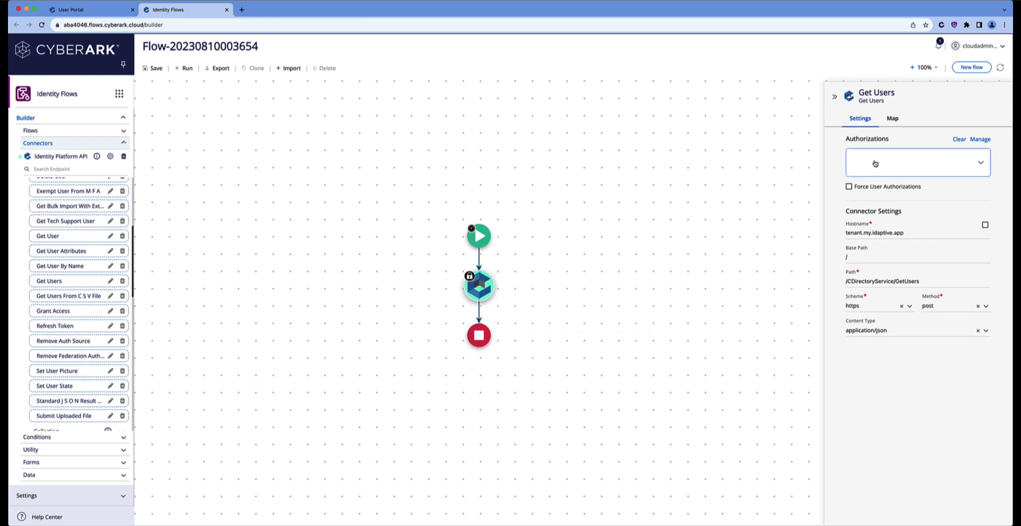
Replace the placeholder hostname tenant.my.idaptive.app with flowstutorial.id.cyberark.cloud, copied from the User Portal address
left_click(905, 233)
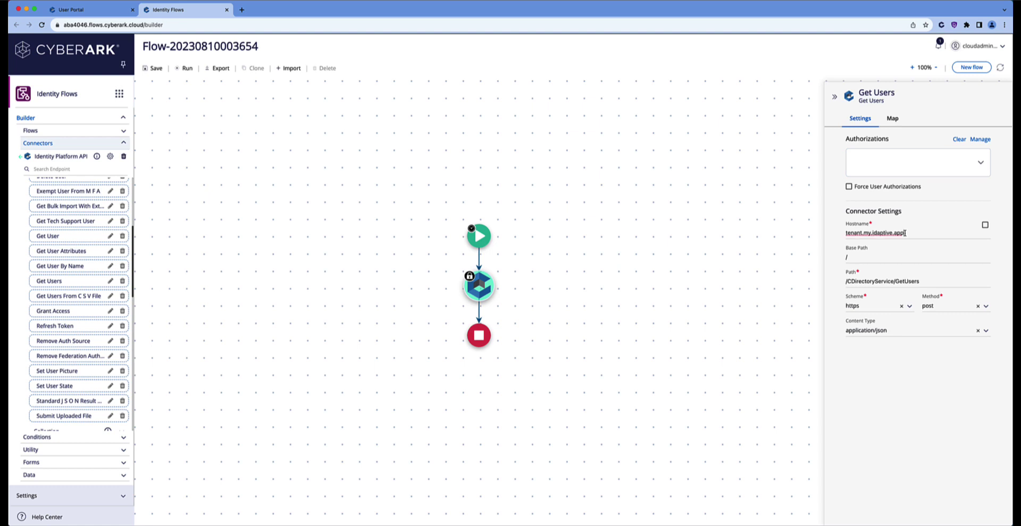
left_click_drag(905, 233, 846, 234)
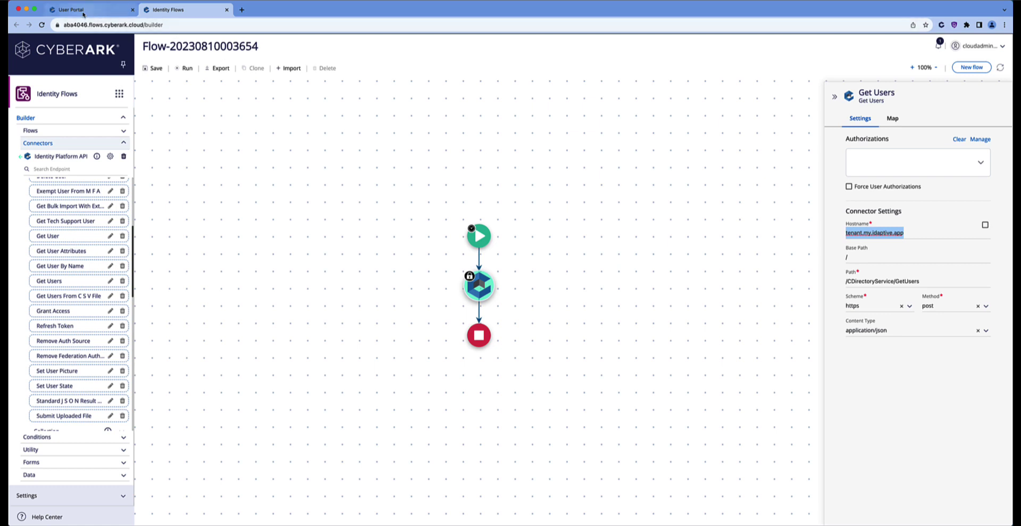
left_click(83, 13)
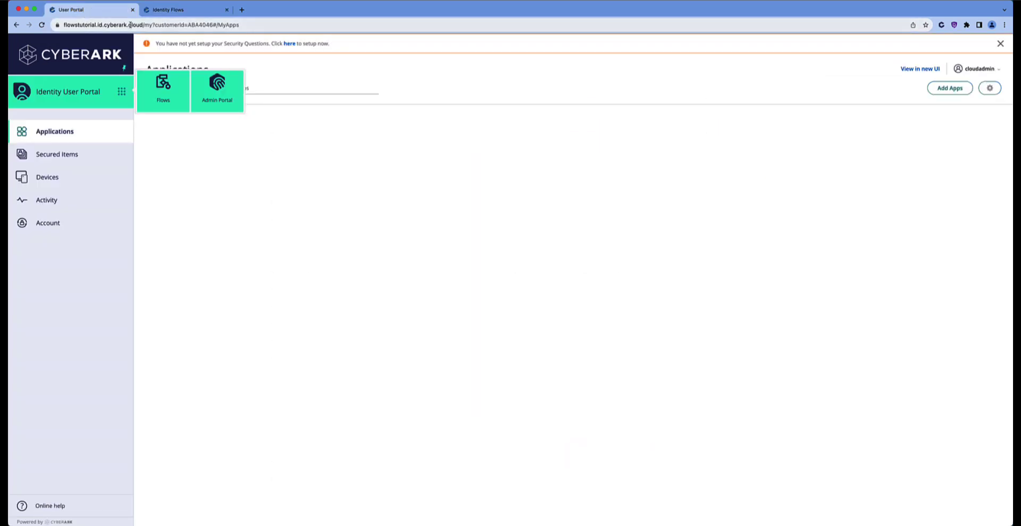
left_click_drag(142, 25, 164, 25)
key("super+c")
left_click(81, 25)
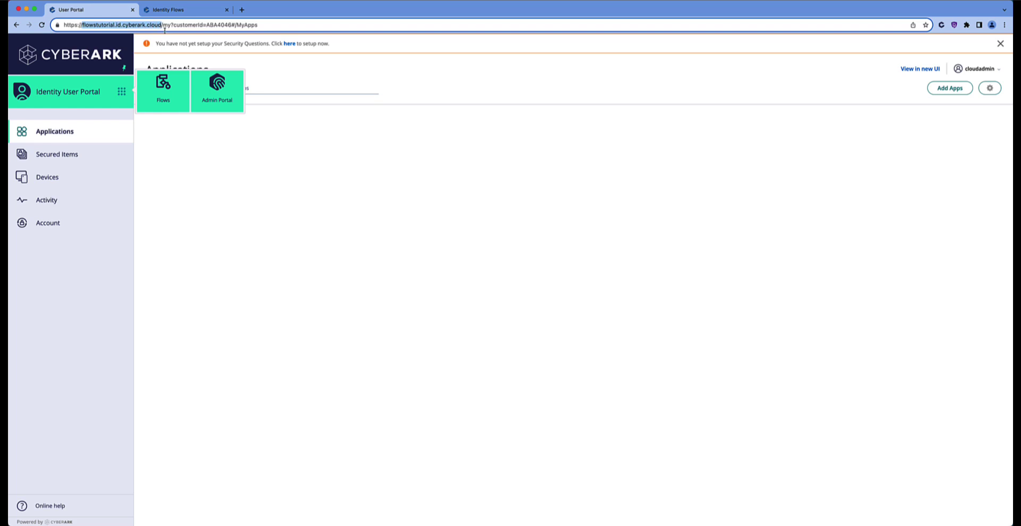
left_click(170, 10)
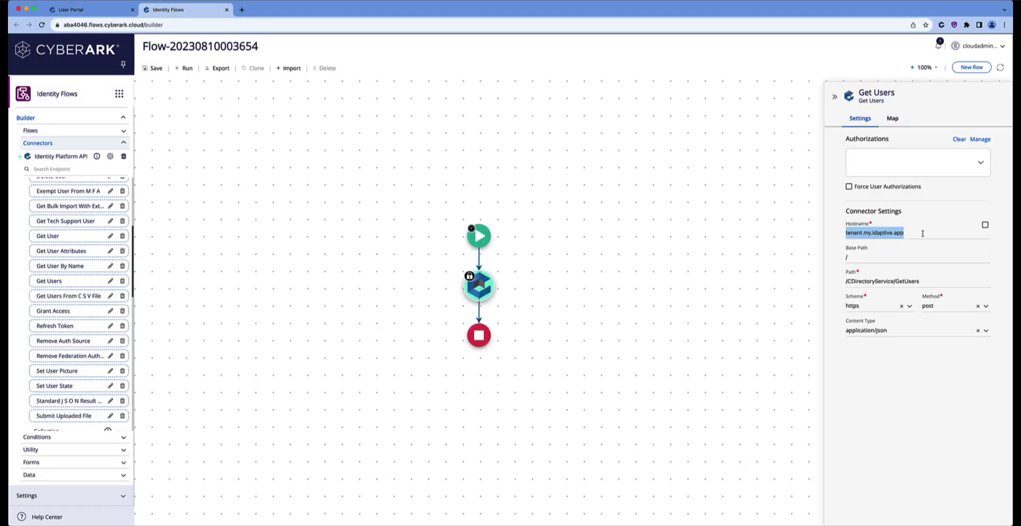
left_click_drag(920, 233, 839, 235)
key("BackSpace")
key("super+v")
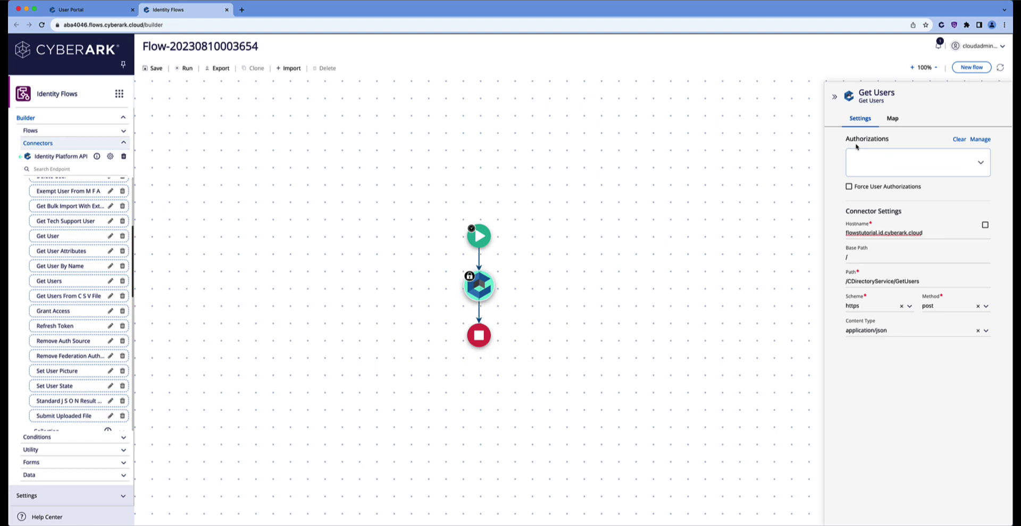
In the flow's Authorizations settings, start a new authorization named CyberArkIdentityTenant
left_click(980, 164)
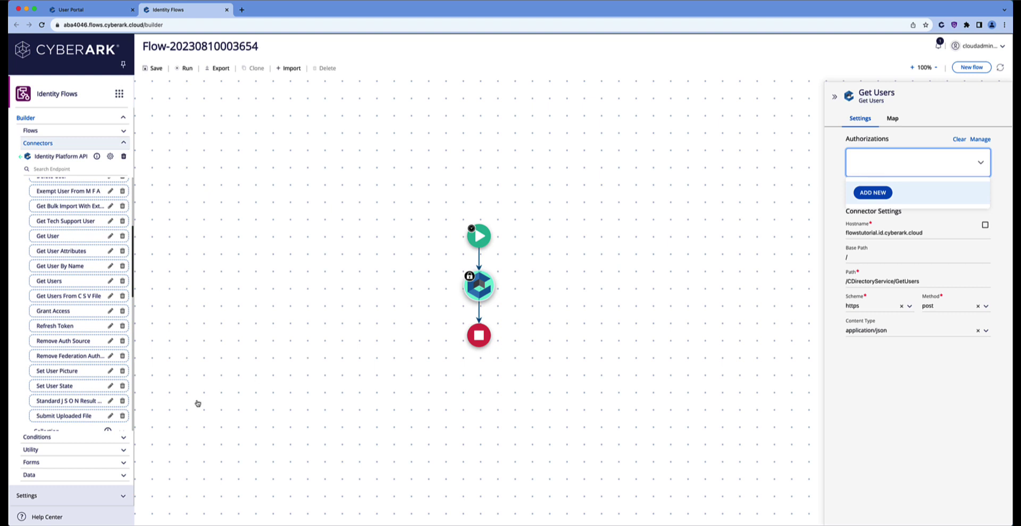
left_click(54, 495)
left_click(55, 495)
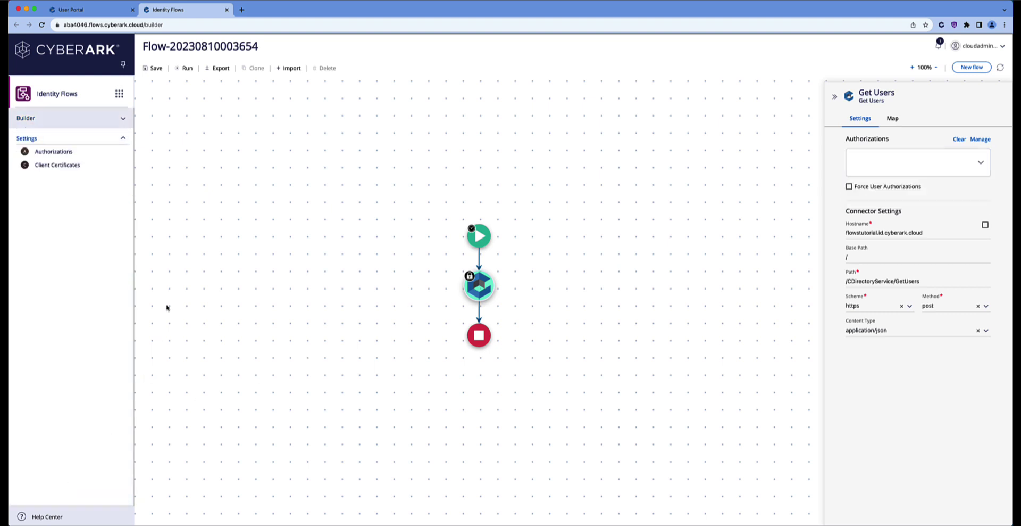
left_click(53, 152)
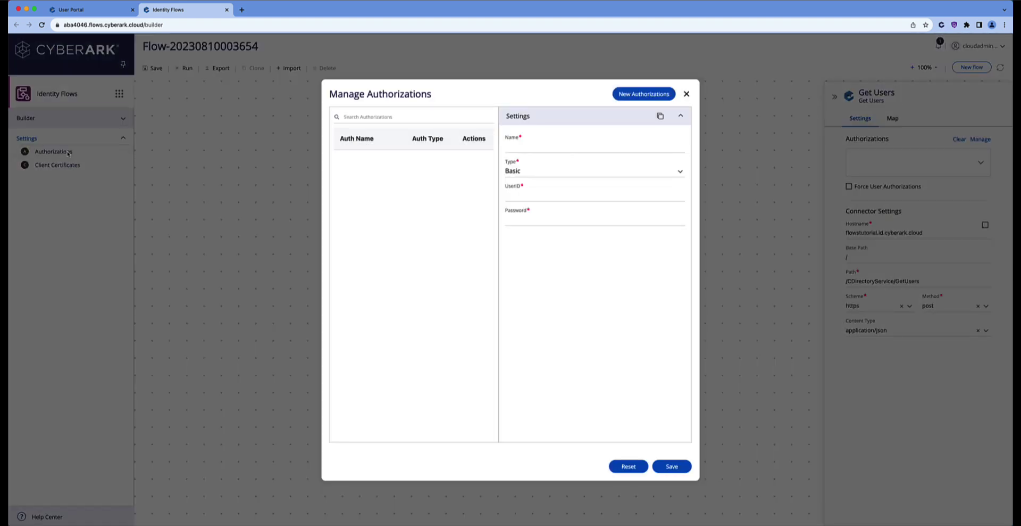
left_click(533, 145)
type("CyberArkIdentityTenant")
Set the authorization to OAuth2 with Client Credentials flow and application/x-www-form-urlencoded content type
left_click(680, 172)
left_click(520, 224)
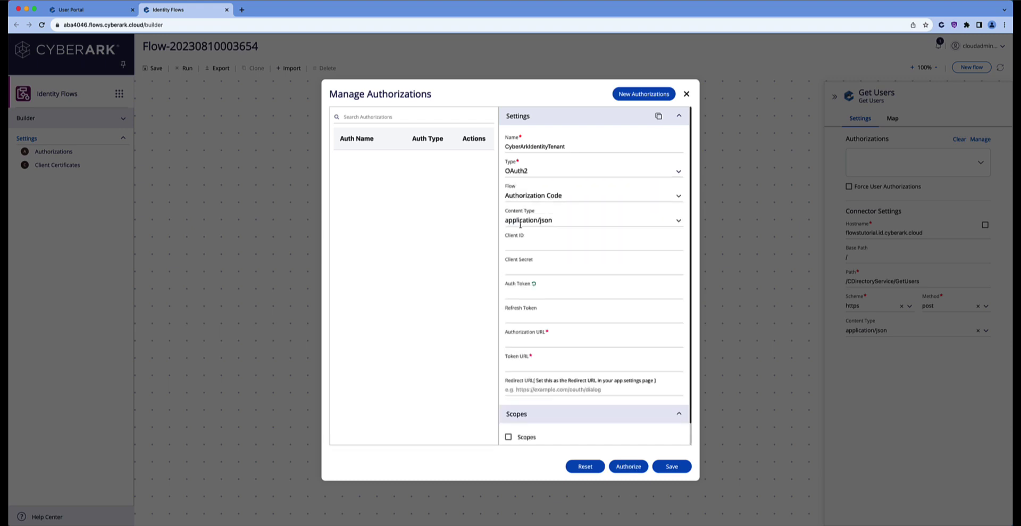
left_click(679, 196)
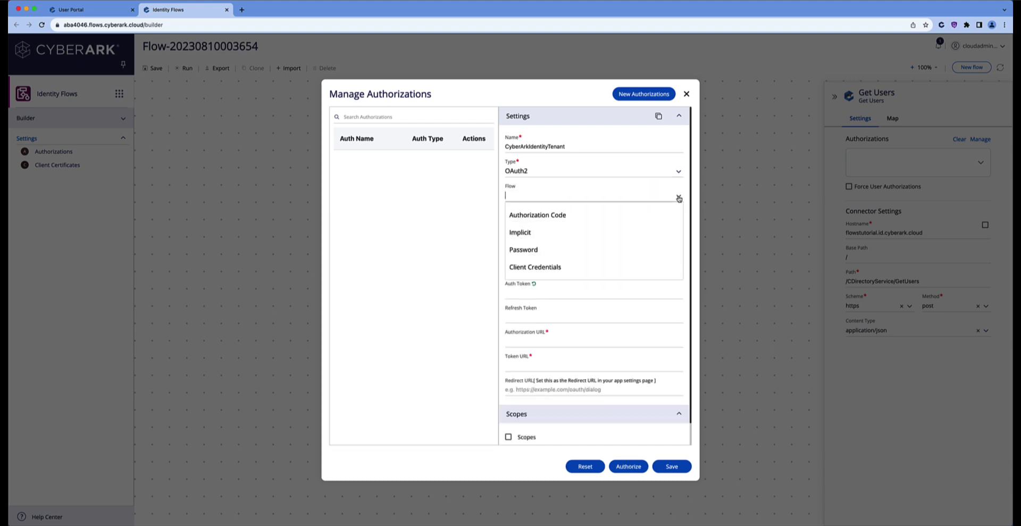
left_click(539, 267)
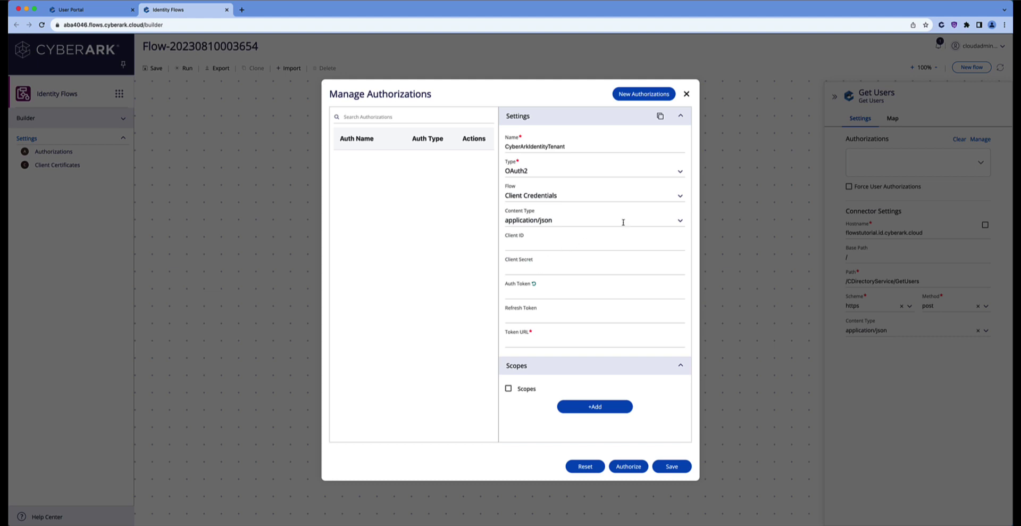
left_click(681, 222)
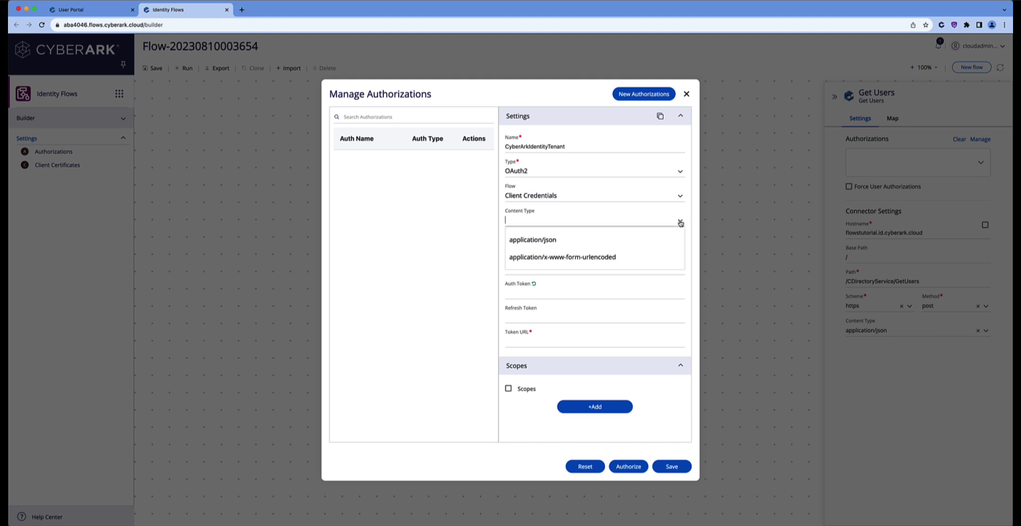
left_click(522, 260)
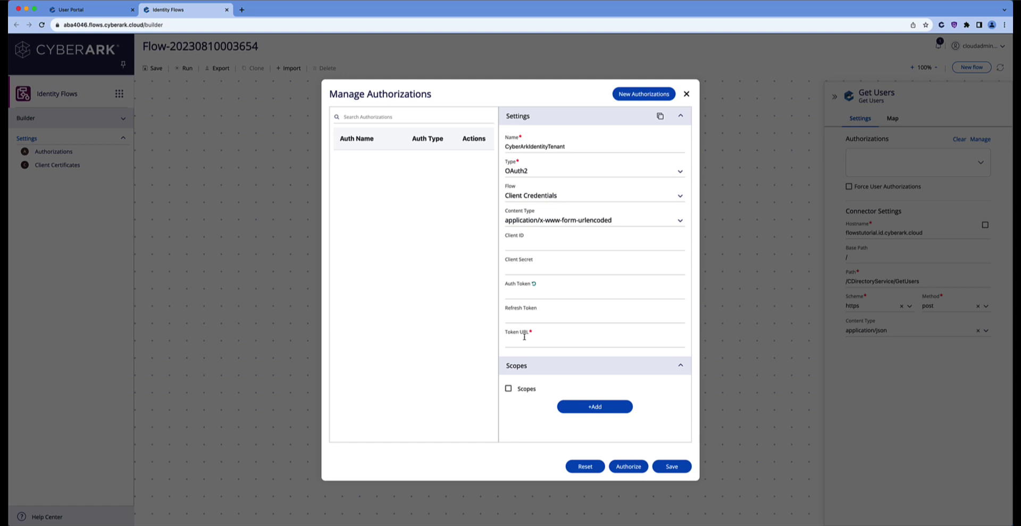
In the Admin Portal's Users list, start a new cloud user with login name apiuser and its email
left_click(83, 11)
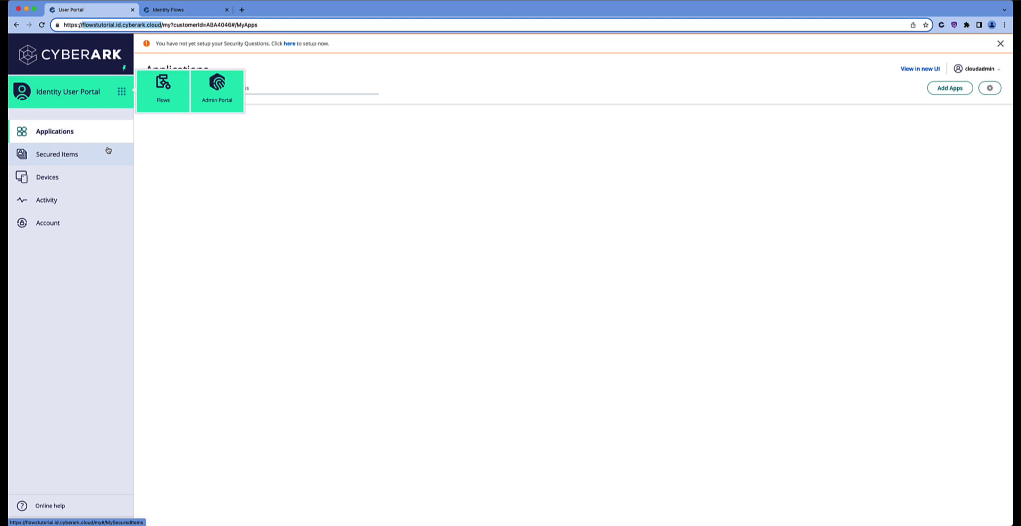
left_click(221, 92)
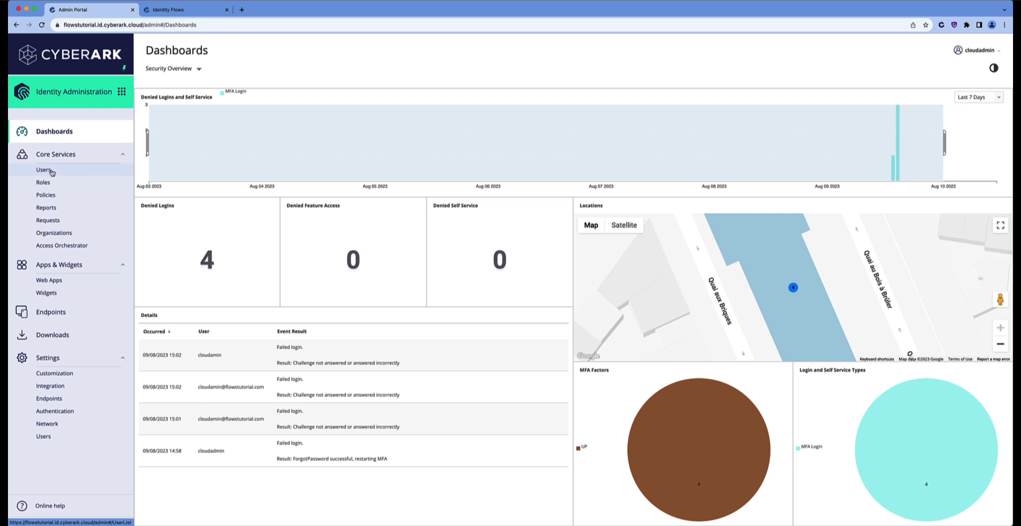
left_click(52, 173)
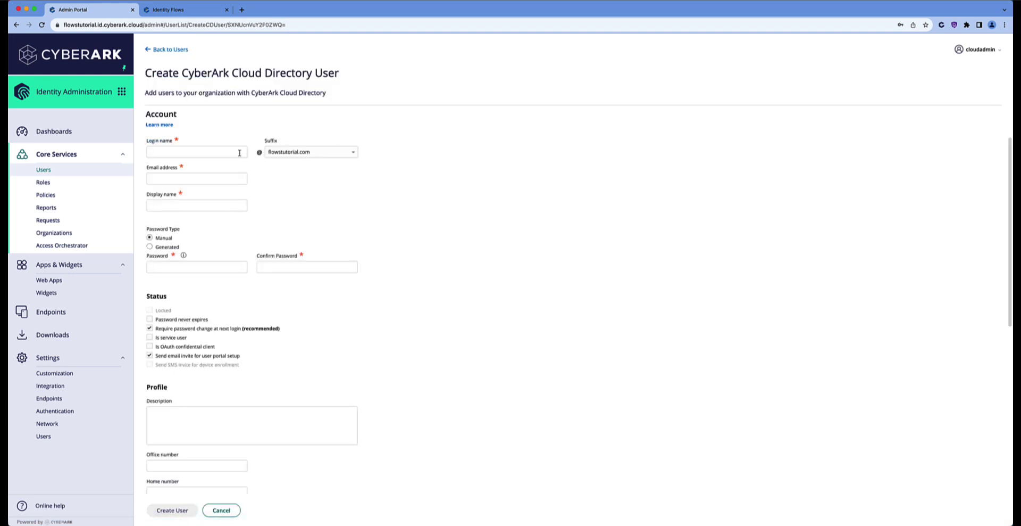
left_click(204, 153)
type("apiuser")
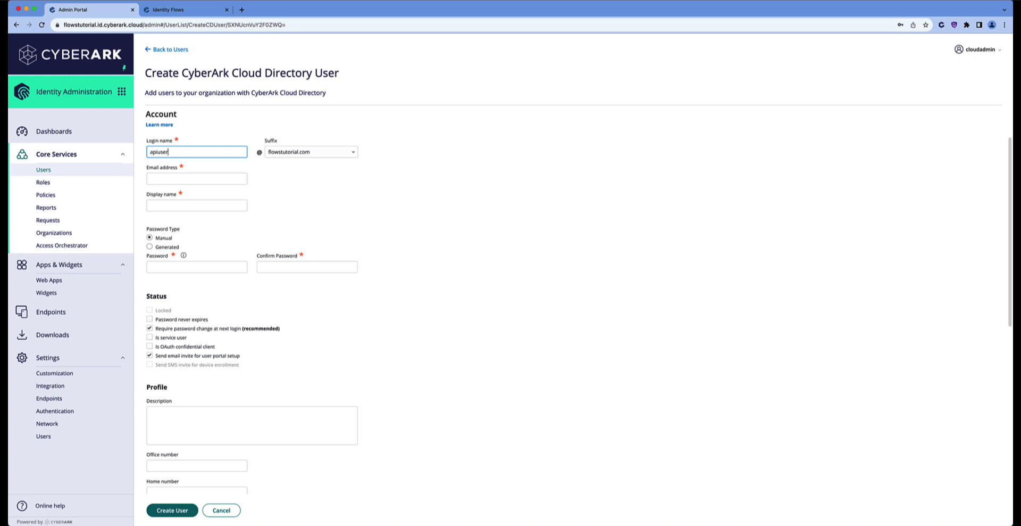
key("Tab")
key("Tab")
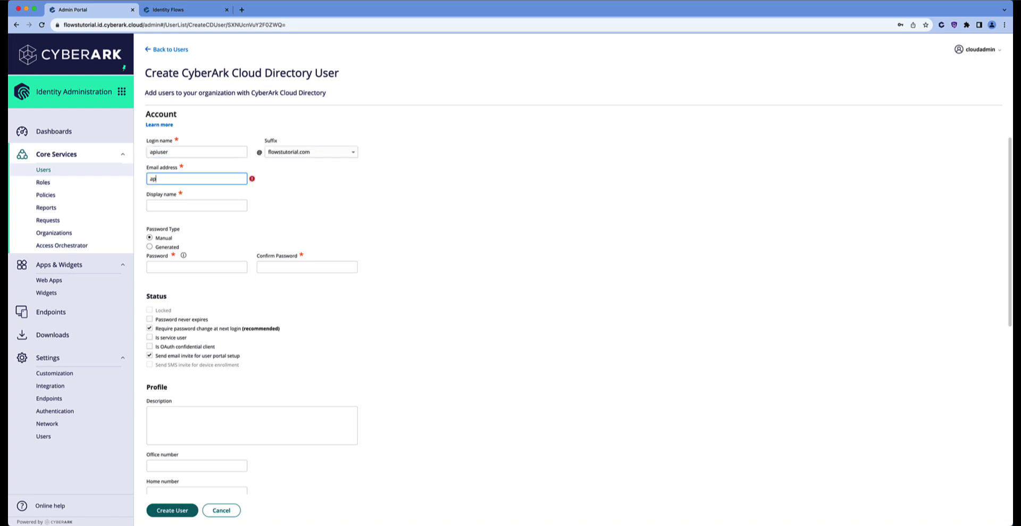
key("Tab")
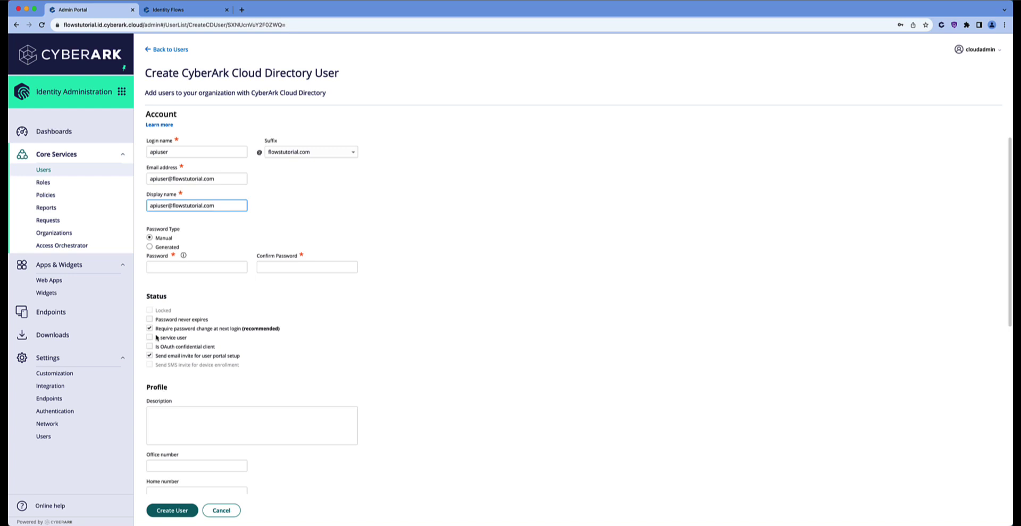
Tick Password never expires, Is service user and Is OAuth confidential client, set the password, and create the user
left_click(150, 319)
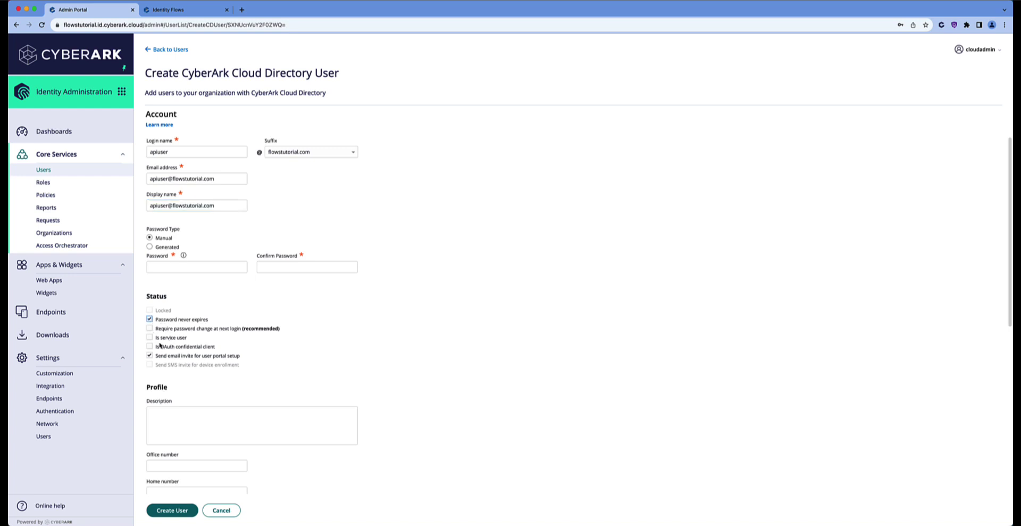
left_click(150, 338)
left_click(150, 347)
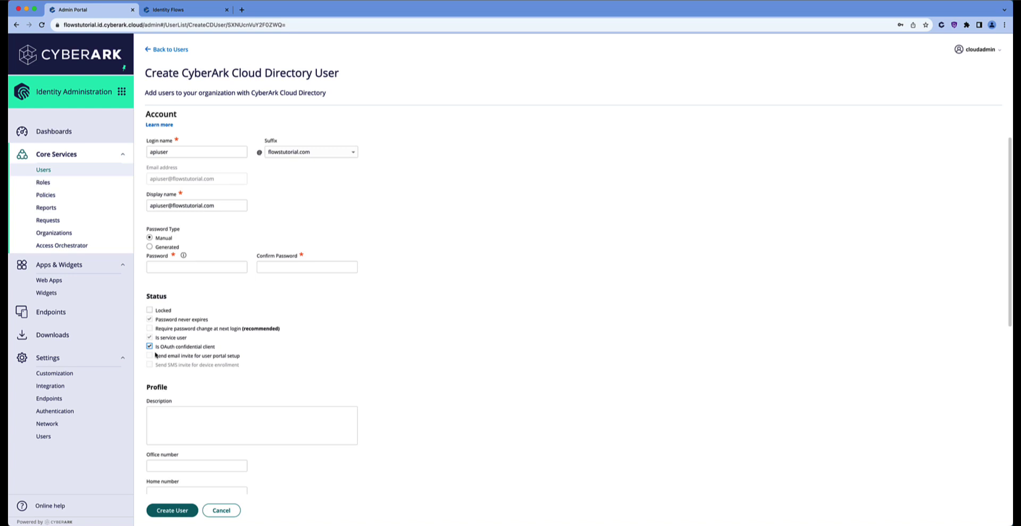
left_click(165, 265)
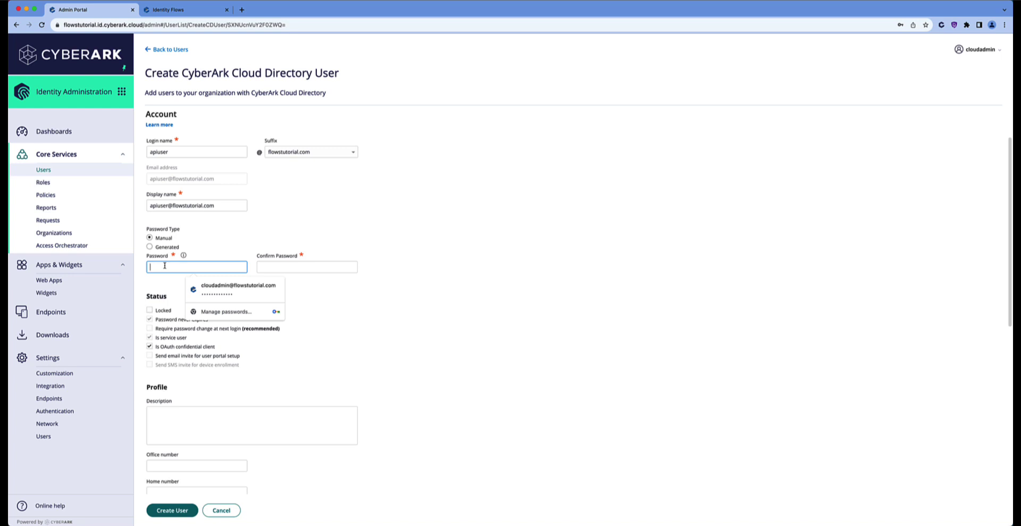
type("•••••••••")
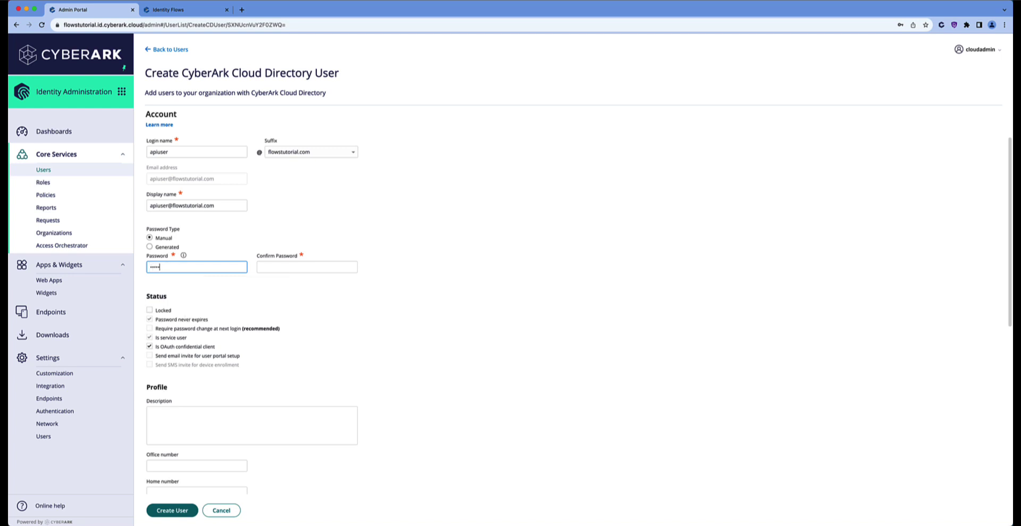
type("••")
left_click(307, 267)
type("••")
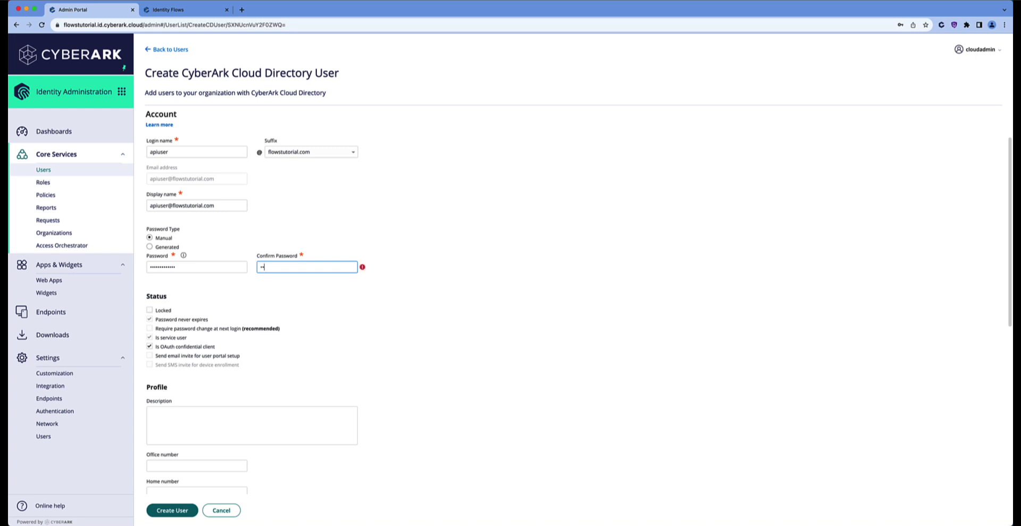
type("•••••••")
left_click(186, 508)
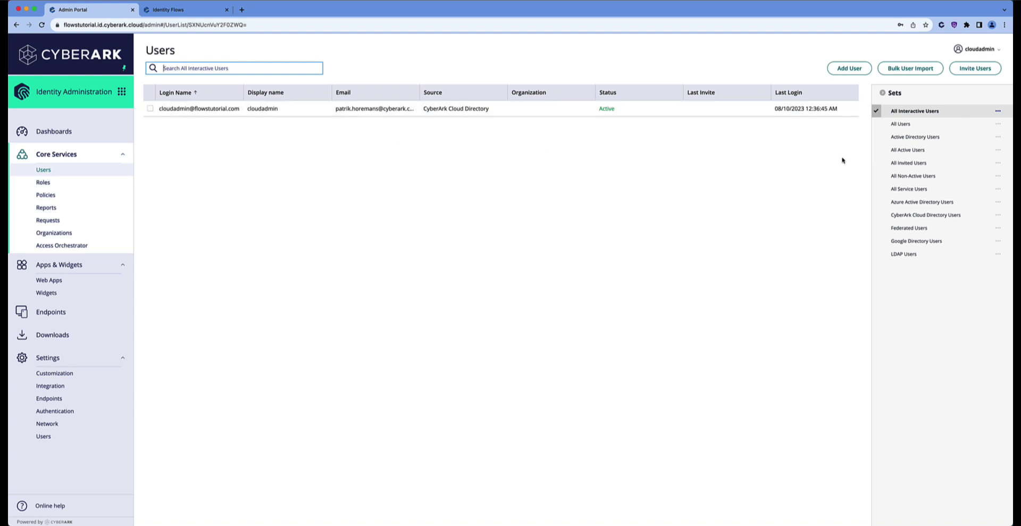
Show the All Service Users set to confirm apiuser appears among the service accounts
left_click(905, 190)
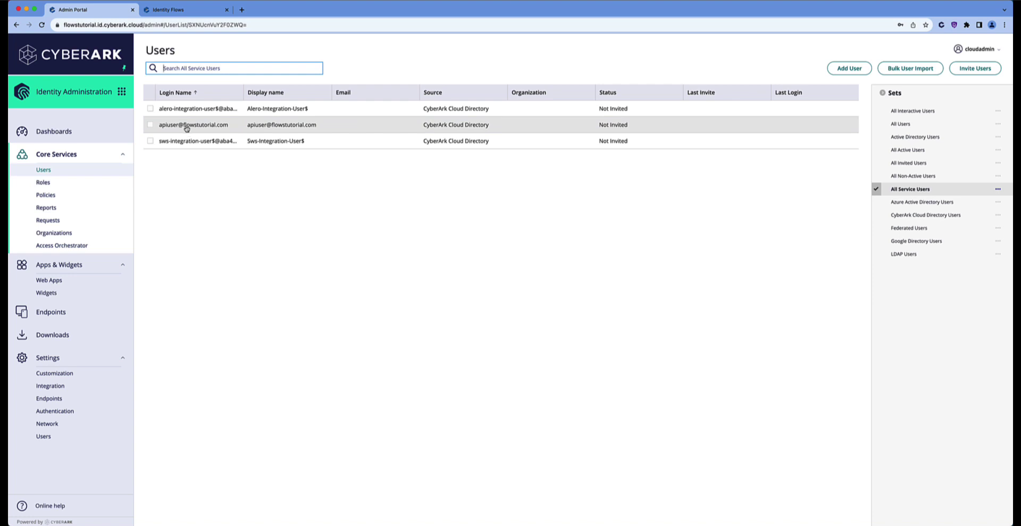
Find apiuser by searching 'api', add it to the System Administrator role's members, and save
left_click(49, 184)
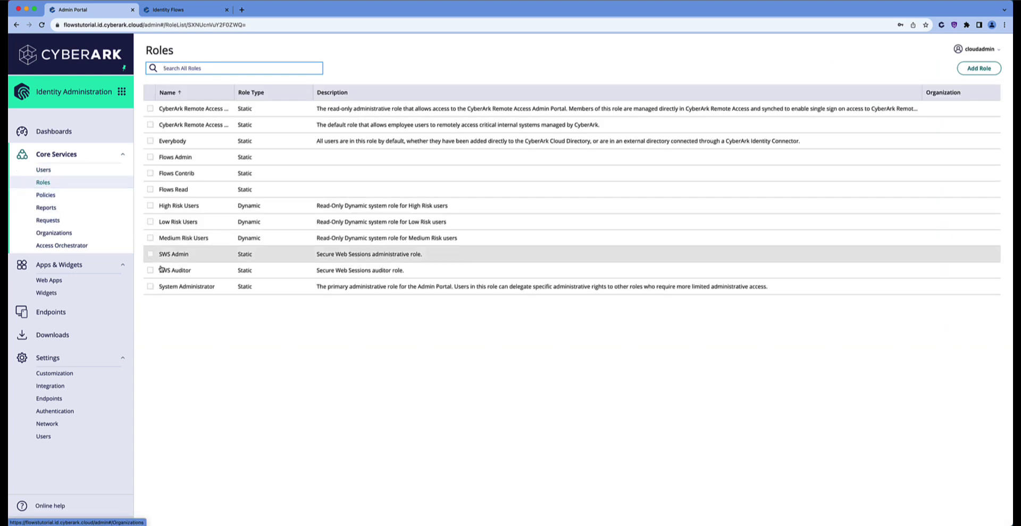
left_click(183, 288)
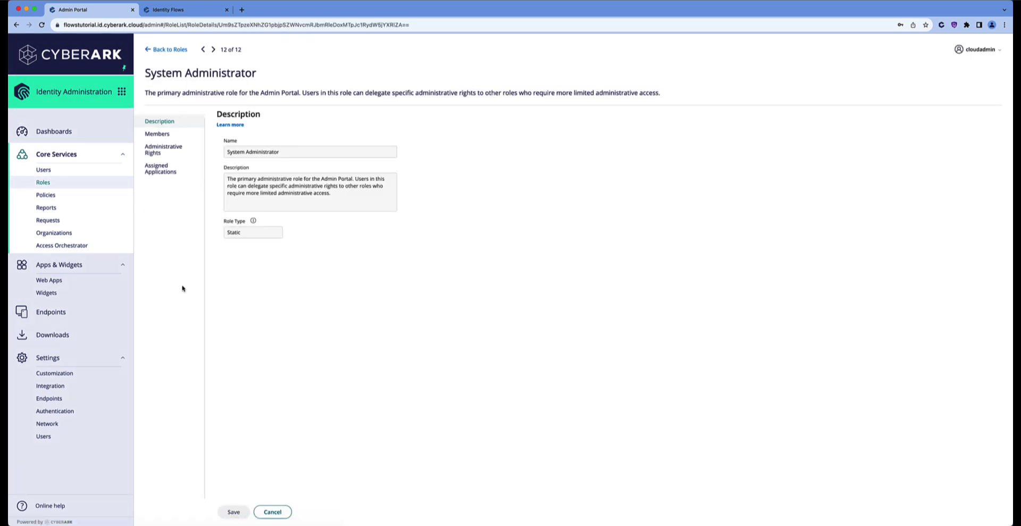
left_click(165, 139)
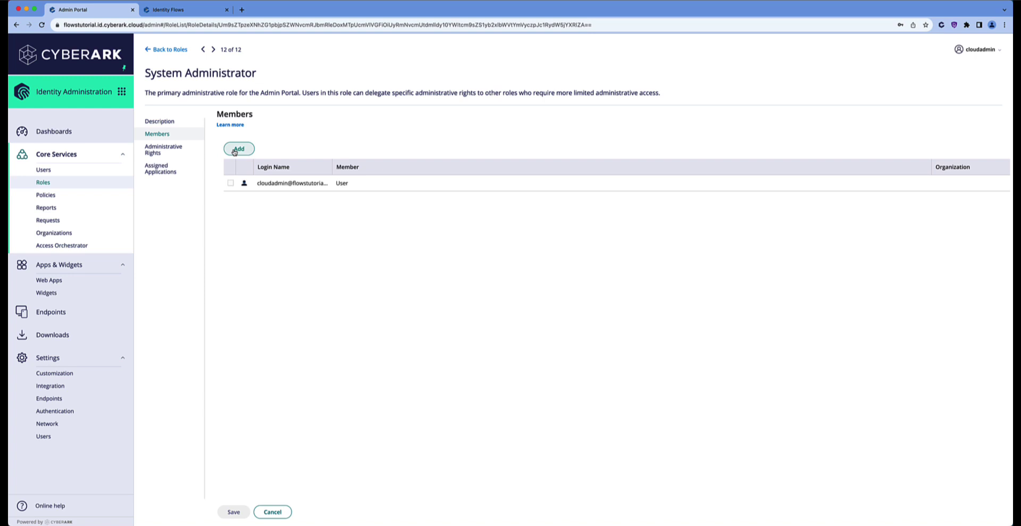
left_click(235, 150)
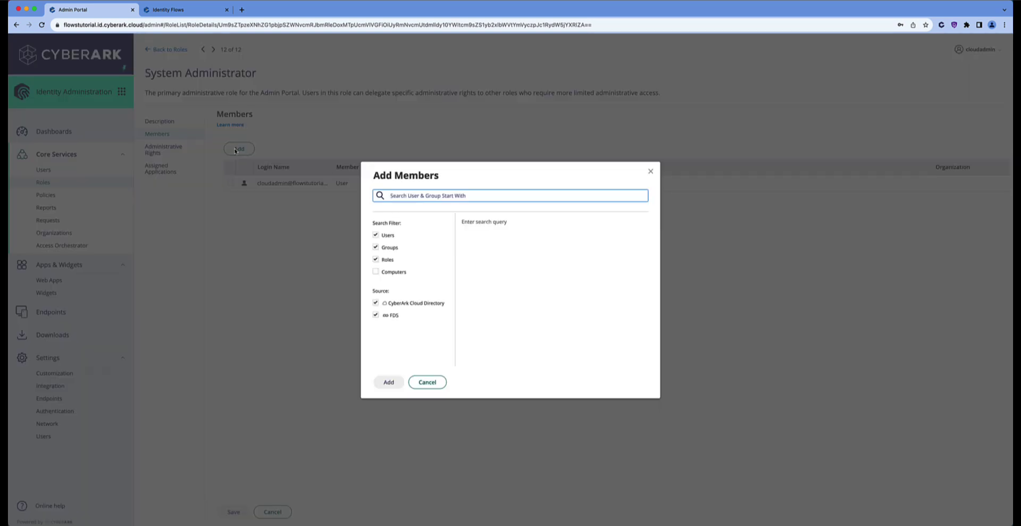
type("api")
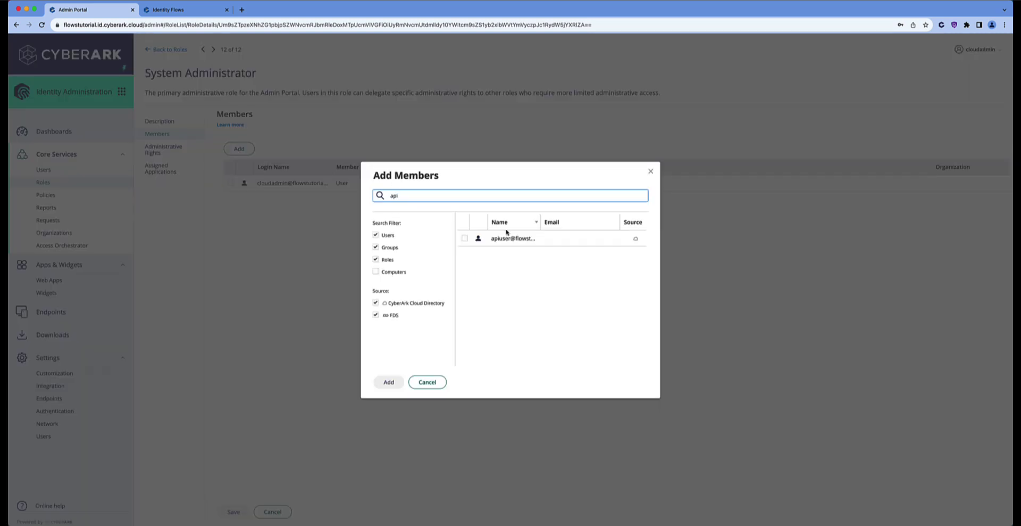
left_click_drag(541, 222, 577, 222)
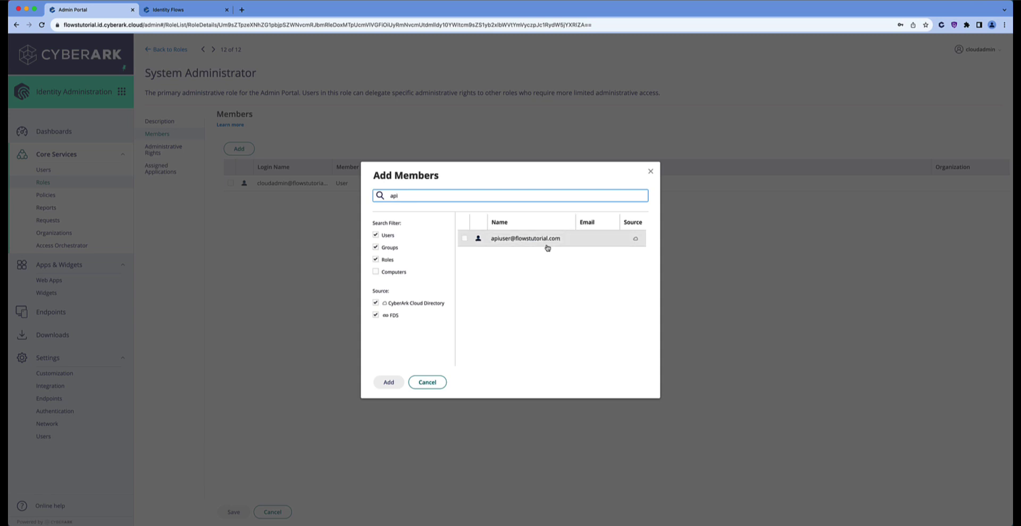
left_click(464, 238)
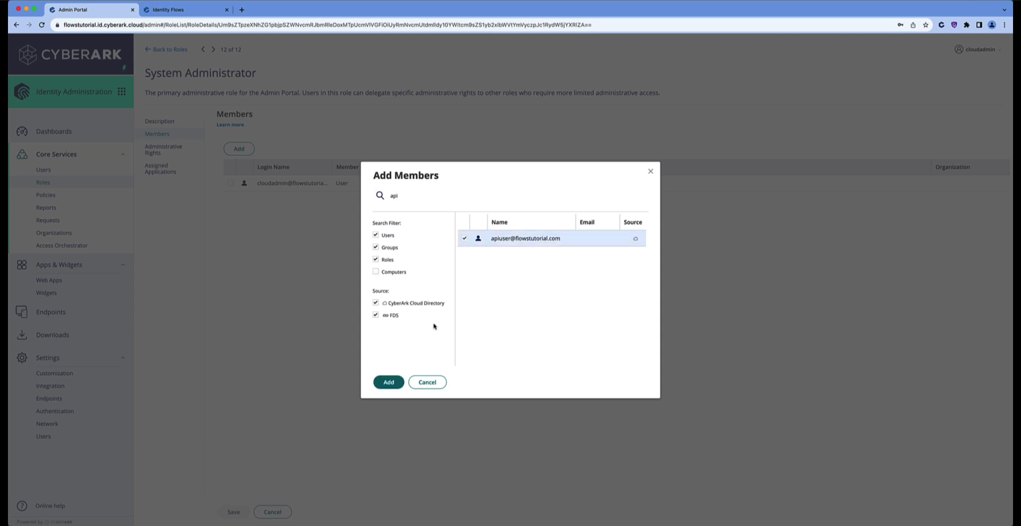
left_click(389, 382)
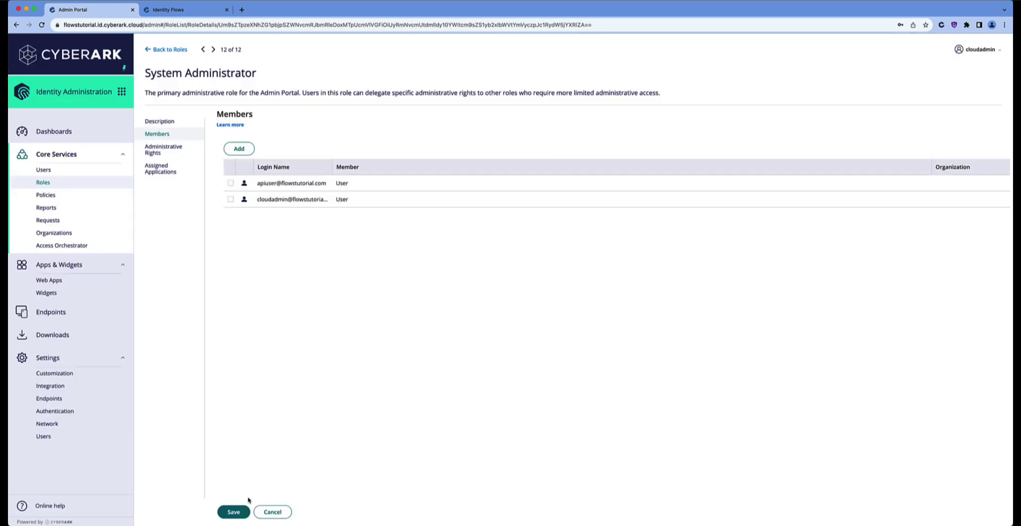
left_click(234, 511)
Add the custom OAuth2 Client template as a new web app and open its settings
left_click(54, 283)
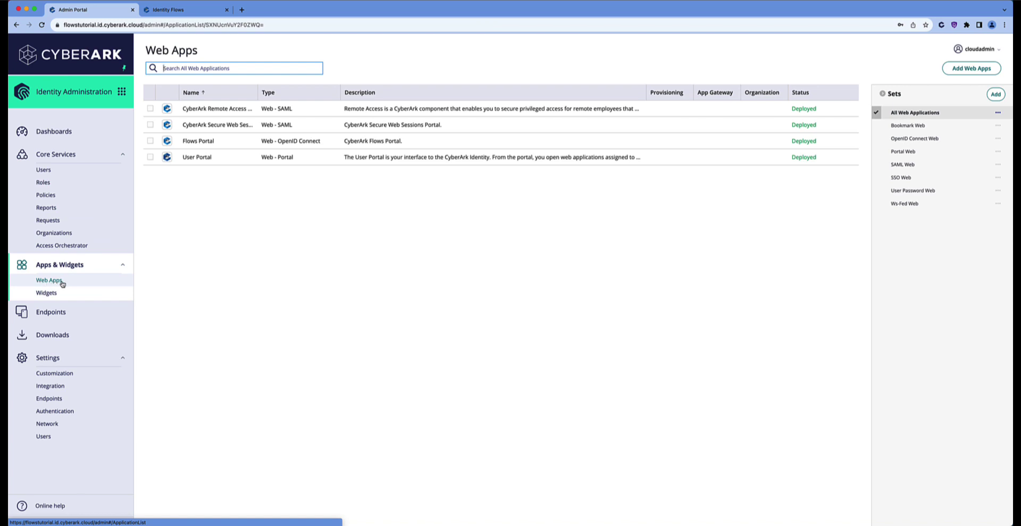
left_click(964, 71)
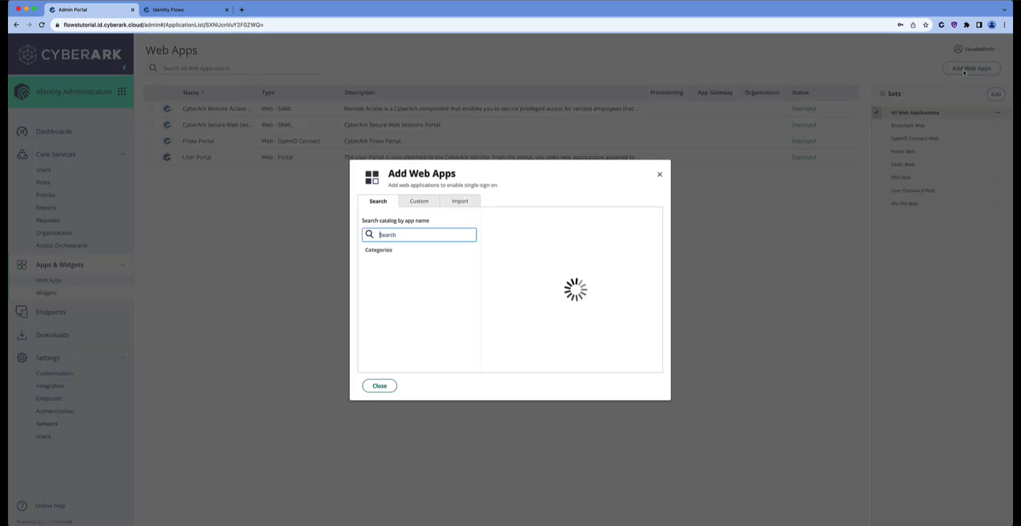
left_click(425, 203)
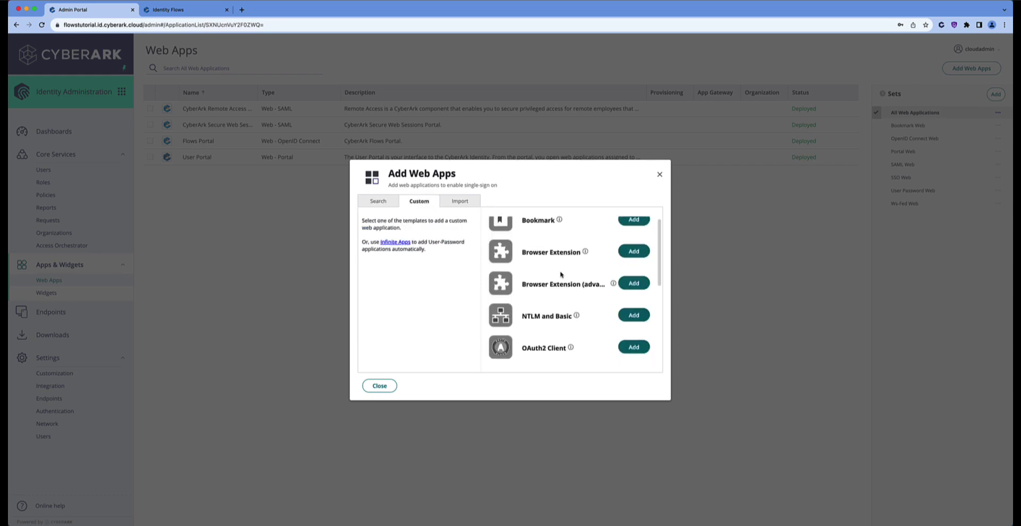
scroll(562, 274, "down", 1)
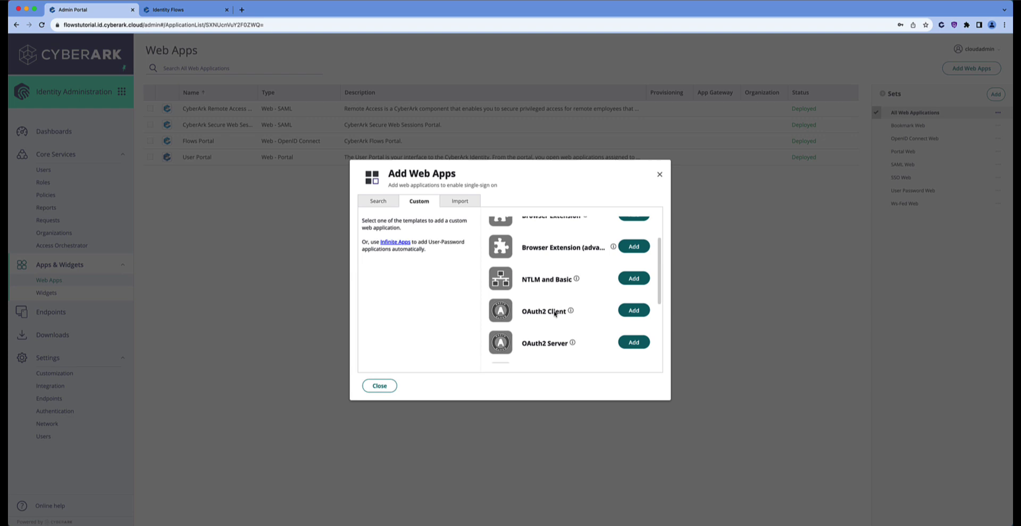
left_click(633, 311)
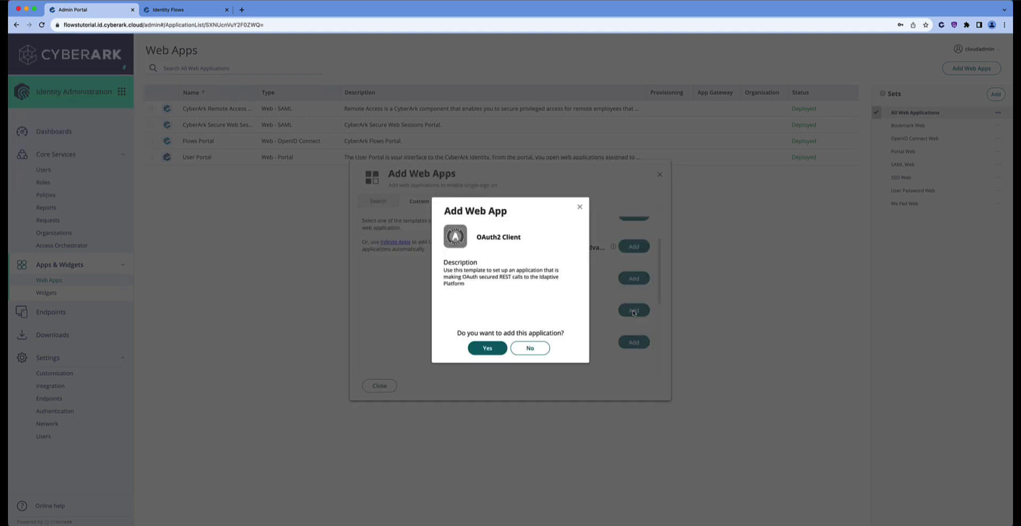
left_click(500, 349)
left_click(385, 385)
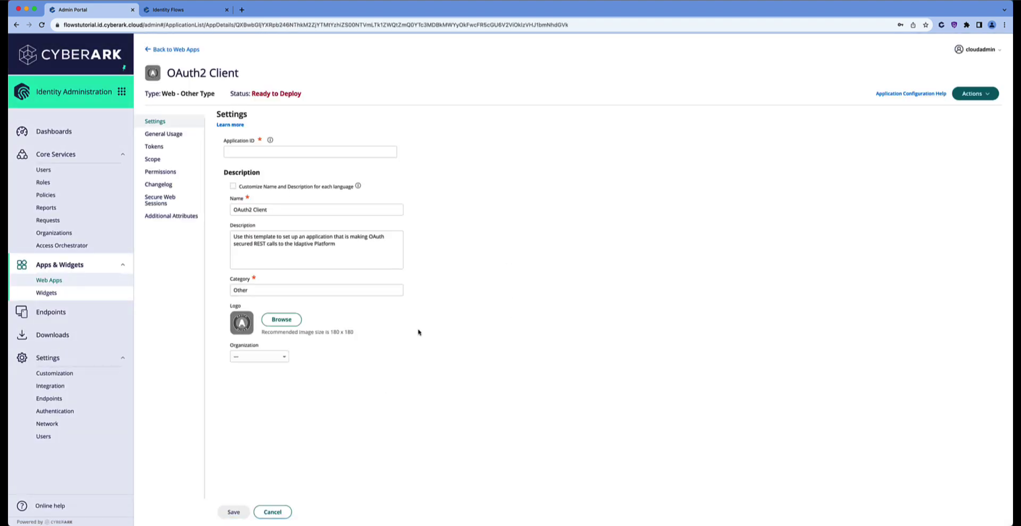
Set the Application ID to tenantapi and view the app's General Usage settings
left_click(255, 152)
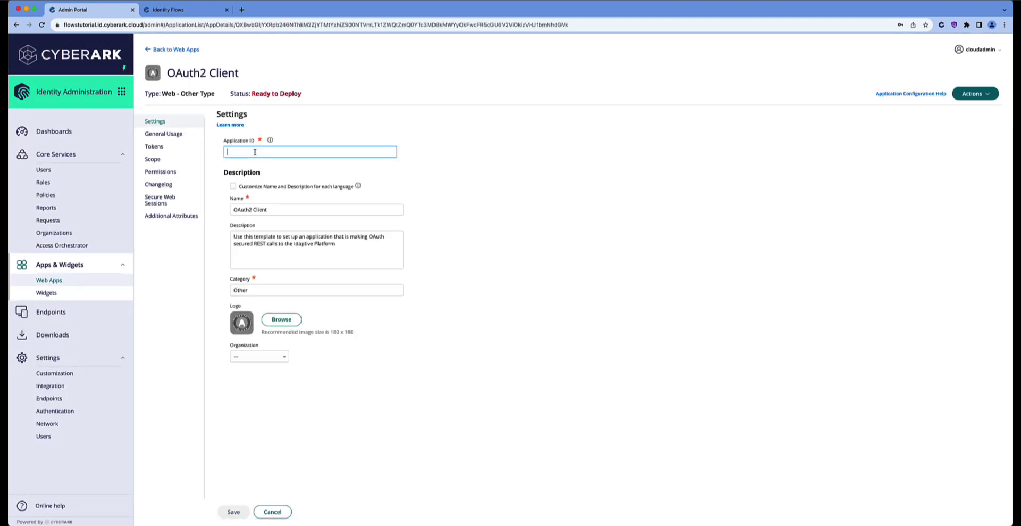
type("tenantapi")
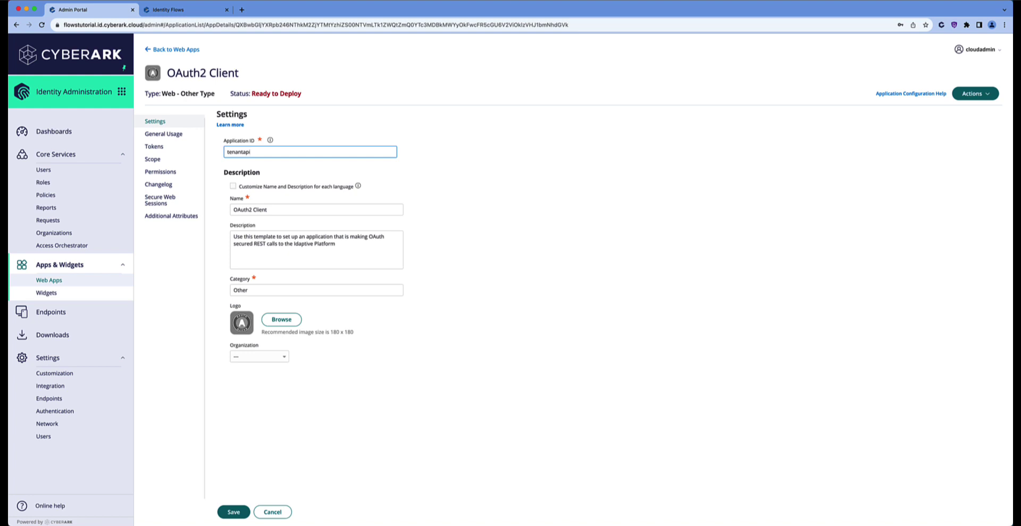
left_click(160, 136)
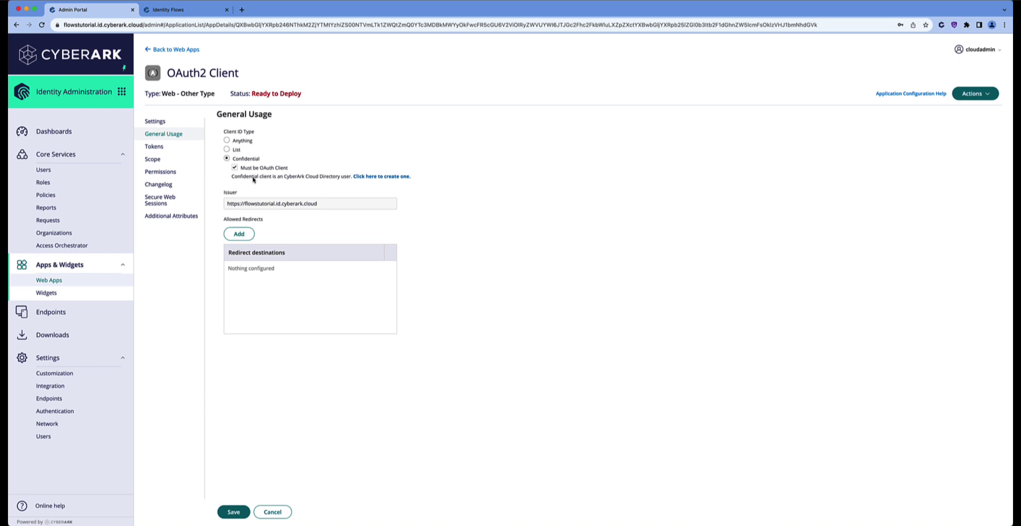
In Tokens, enable the Client Creds auth method and turn off Implicit and Auth Code
left_click(154, 148)
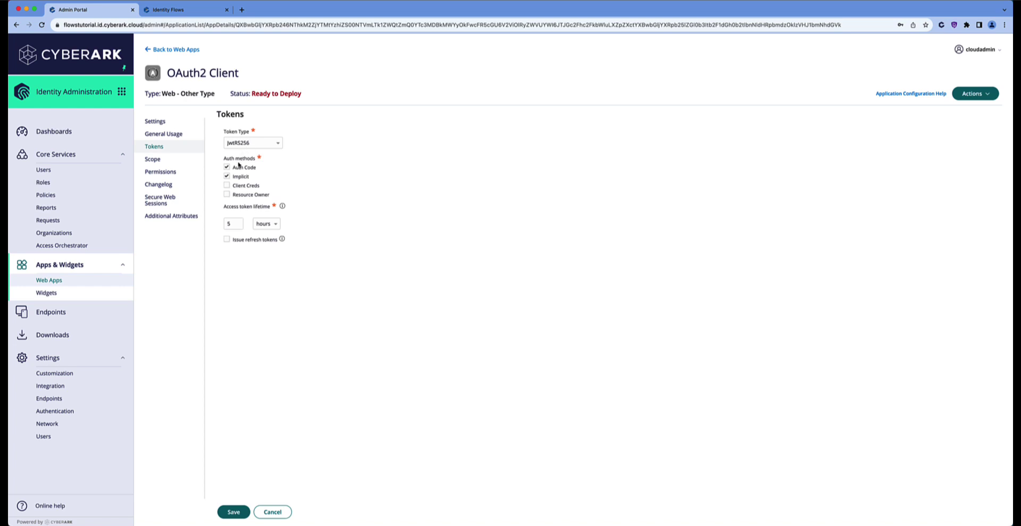
left_click(229, 186)
left_click(226, 176)
left_click(227, 167)
left_click(163, 162)
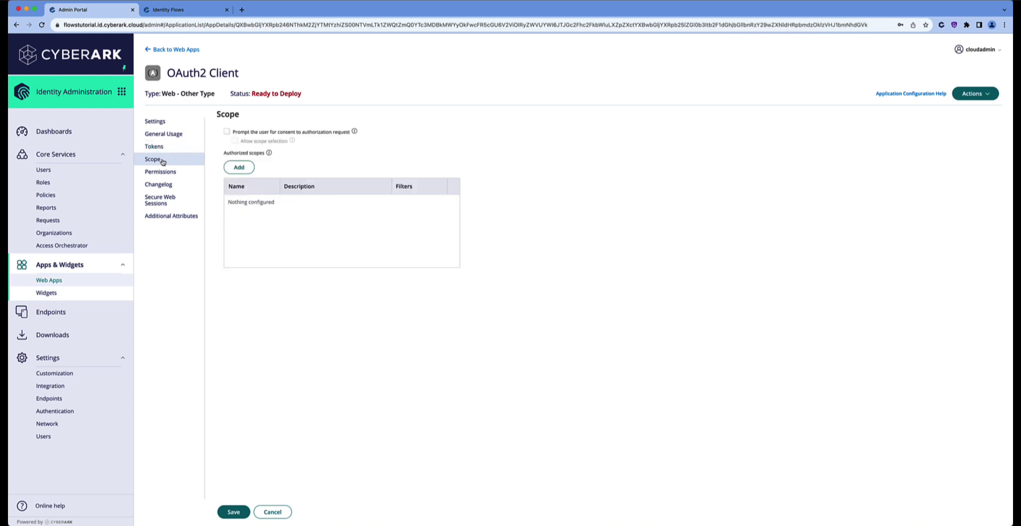
Add an authorized scope named 'all' with Allowed REST API filter .* and save it
left_click(240, 167)
left_click(435, 194)
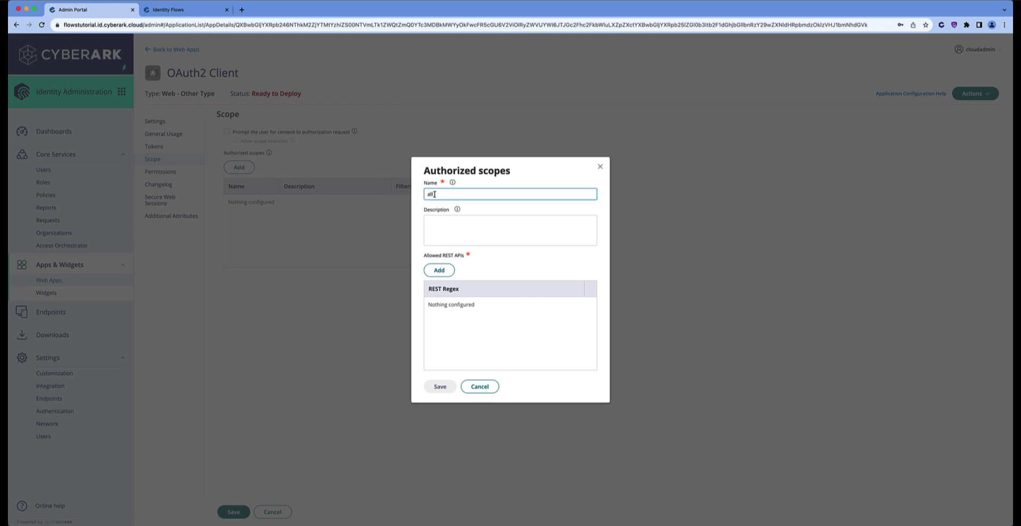
left_click(438, 272)
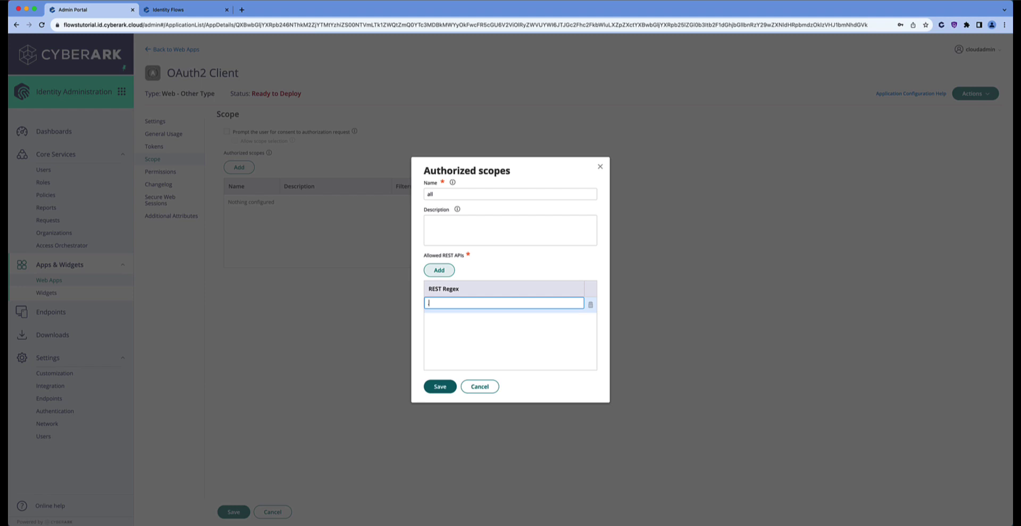
type("*")
left_click(439, 387)
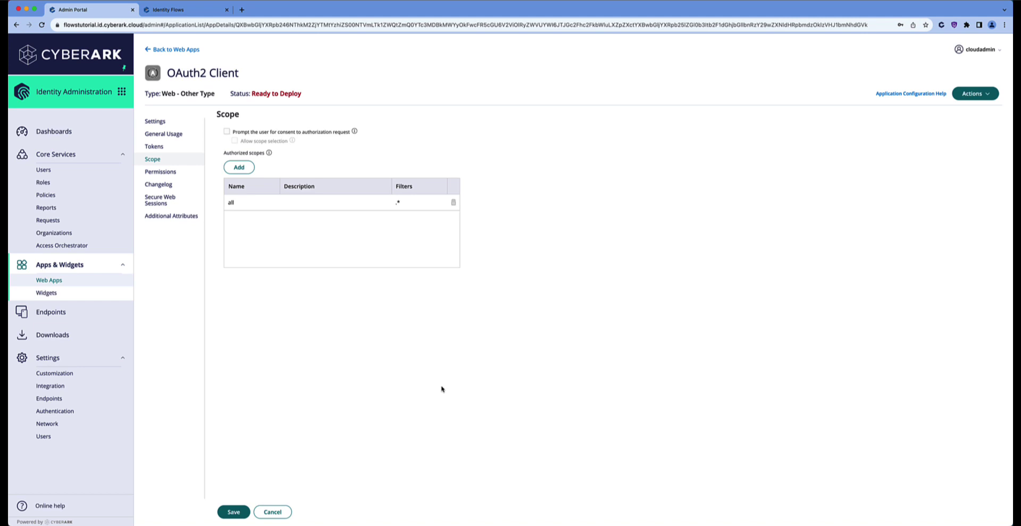
Add the apiuser service account to the OAuth2 Client's permissions and save to deploy it
left_click(169, 177)
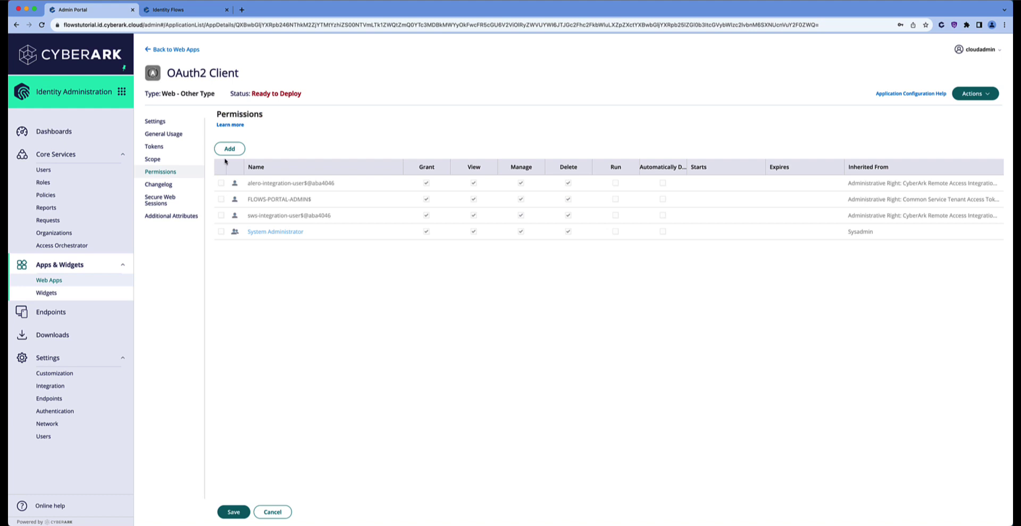
left_click(232, 152)
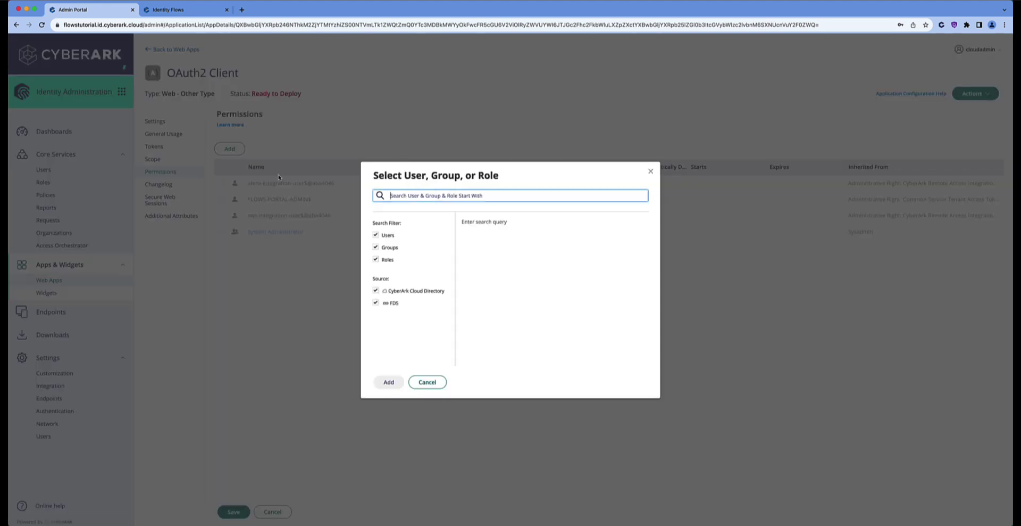
type("api")
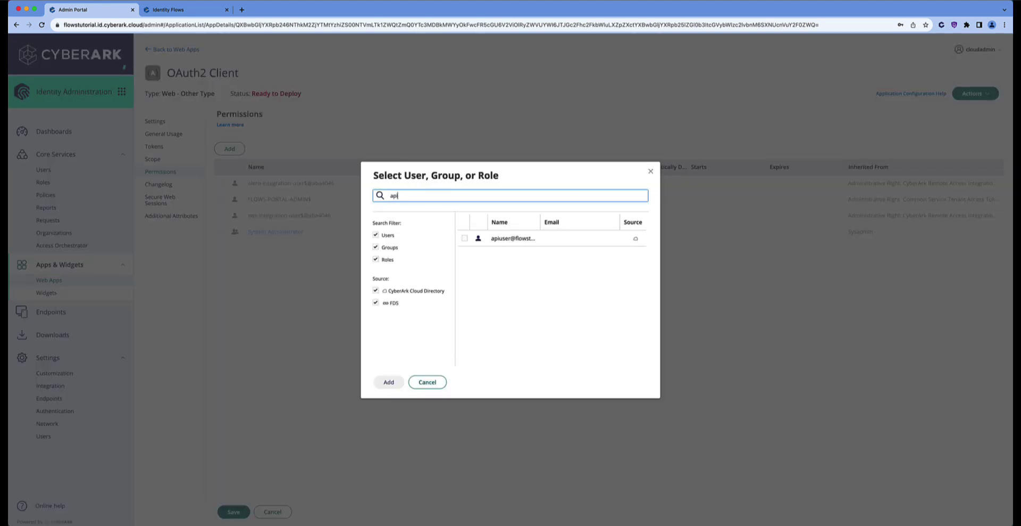
left_click(465, 240)
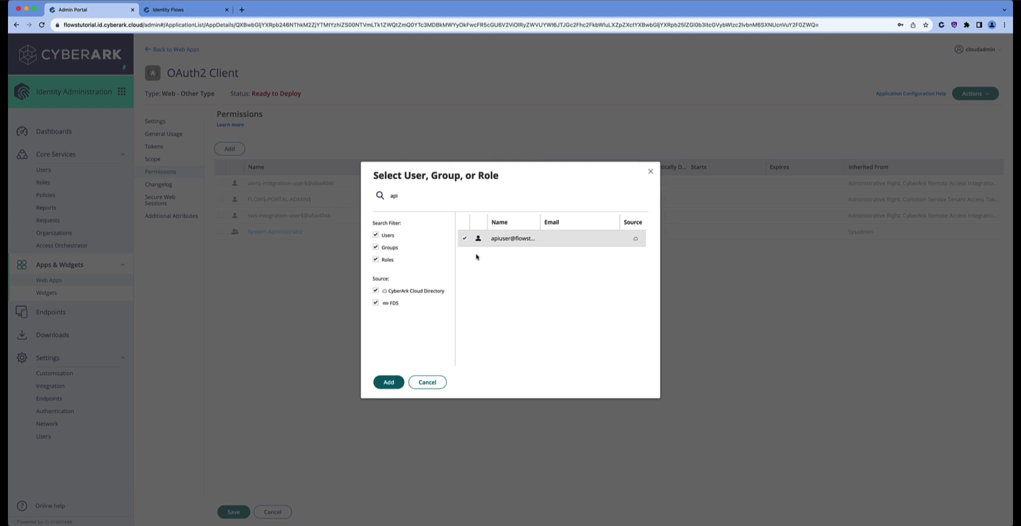
left_click(389, 382)
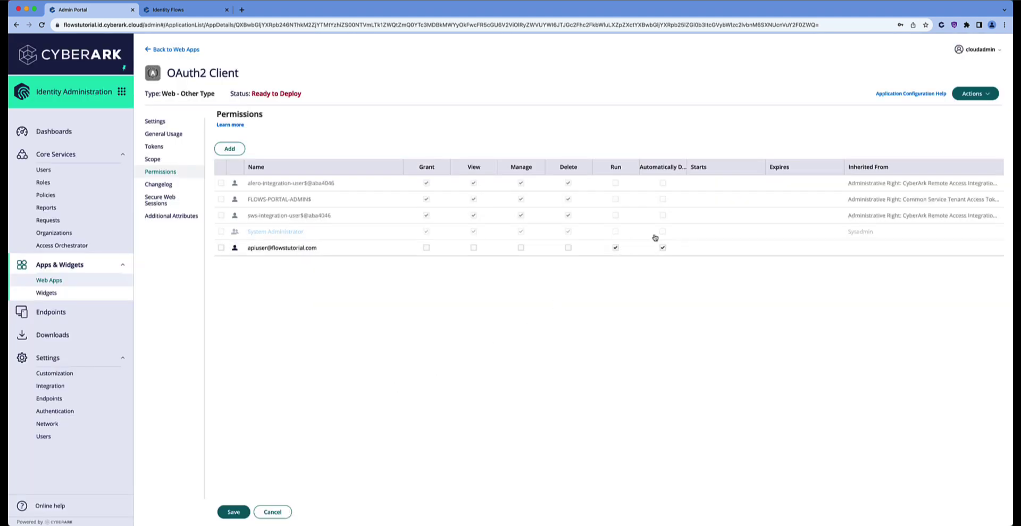
left_click_drag(686, 165, 732, 166)
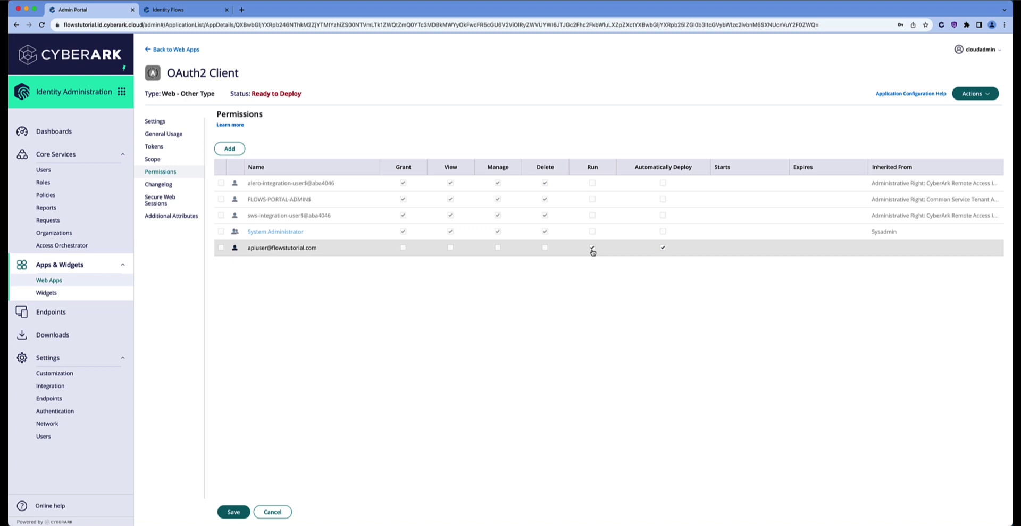
left_click(235, 512)
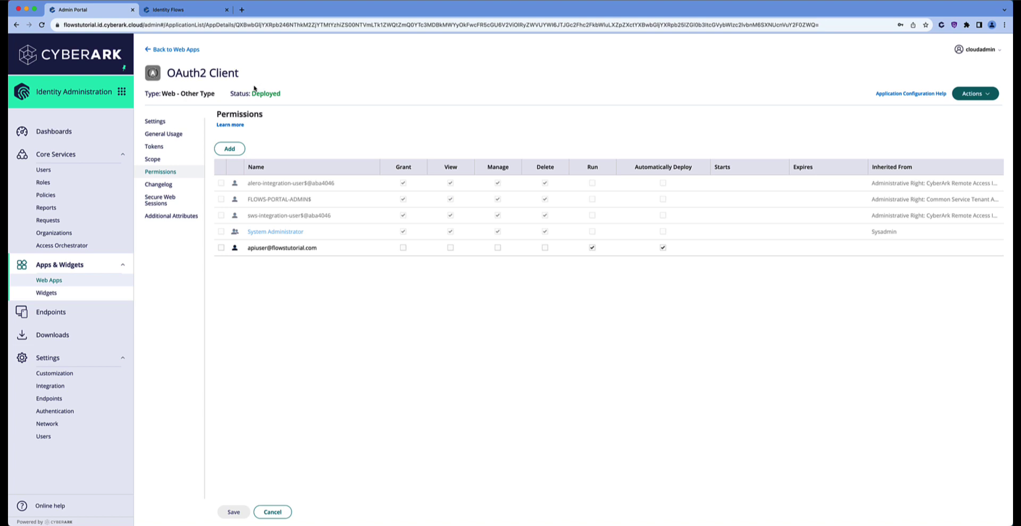
Enter the service account name as Client ID and its password as Client Secret
left_click(166, 11)
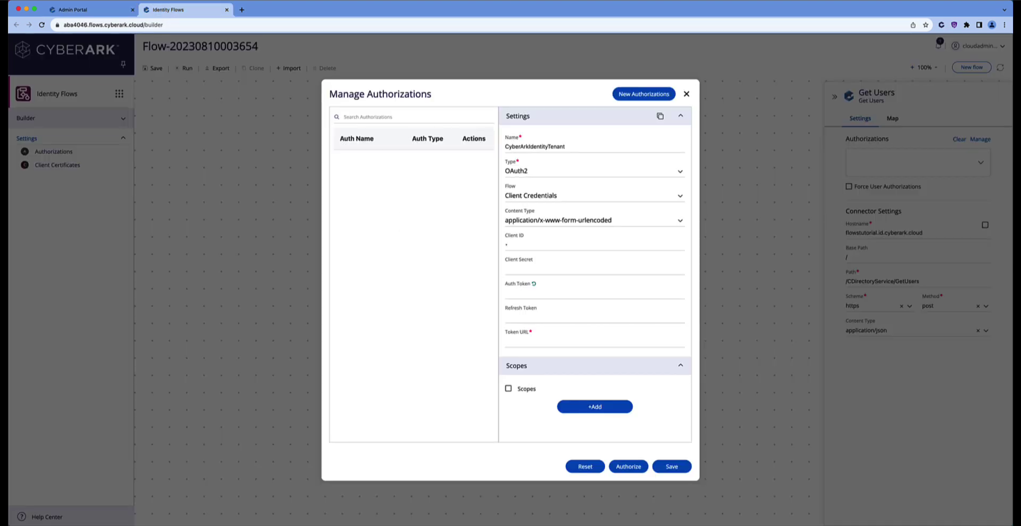
type("•••")
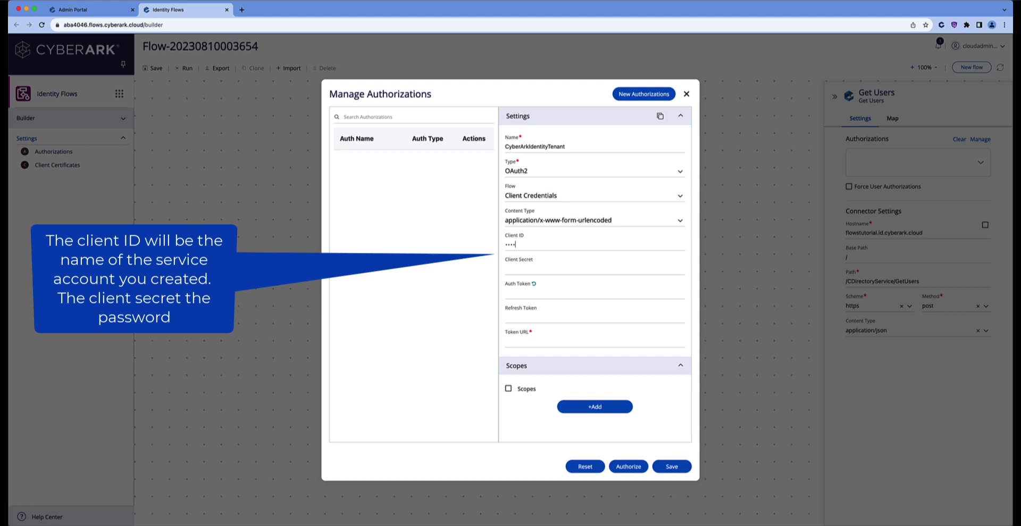
type("•••••••••••••••••••••••••••••••")
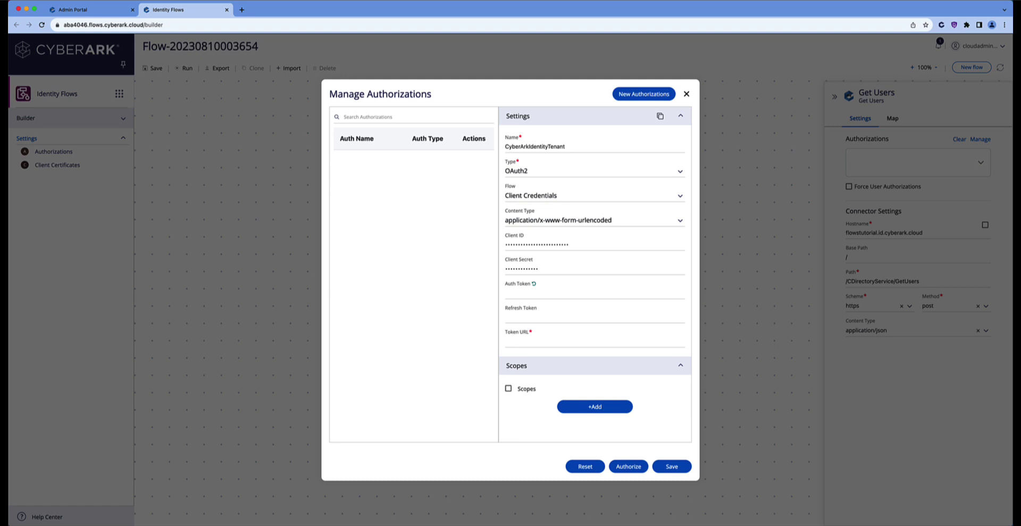
left_click(96, 11)
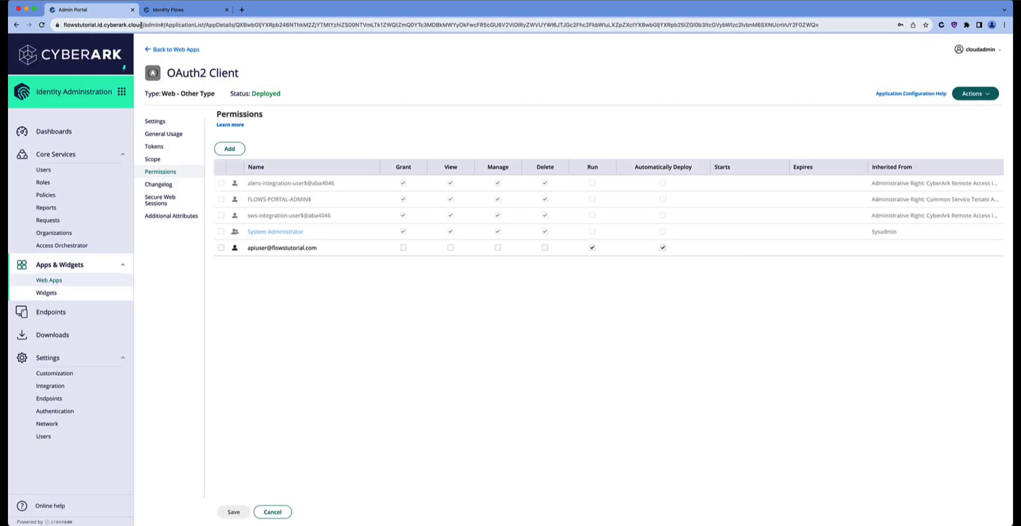
Paste the tenant host into Token URL and add 'oauth2/token' after it
left_click_drag(143, 25, 64, 26)
key("super+c")
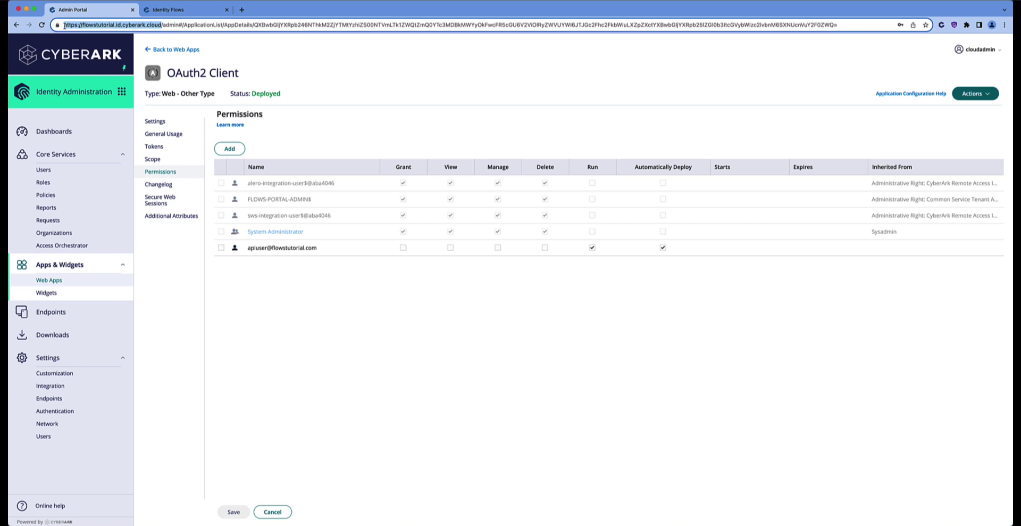
left_click(177, 10)
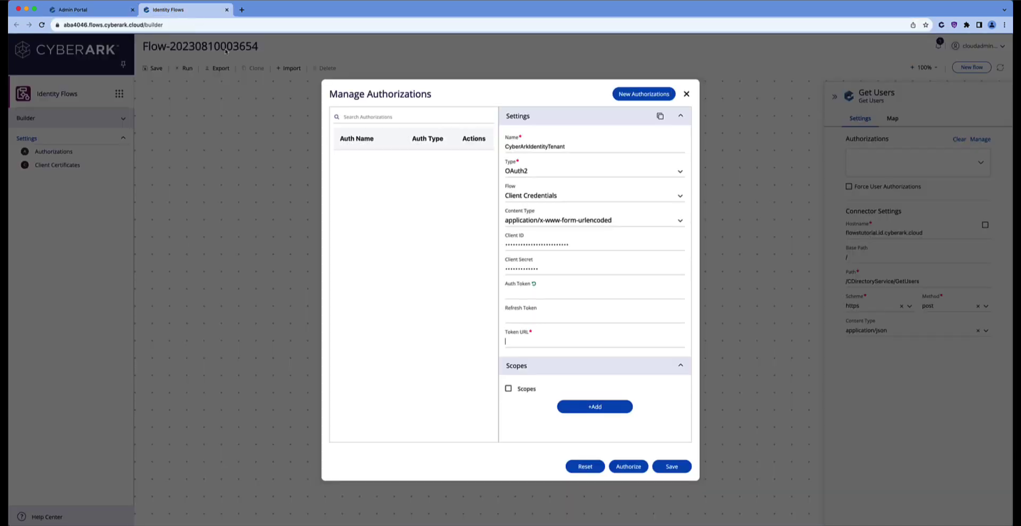
left_click(525, 339)
key("super+v")
type("oath")
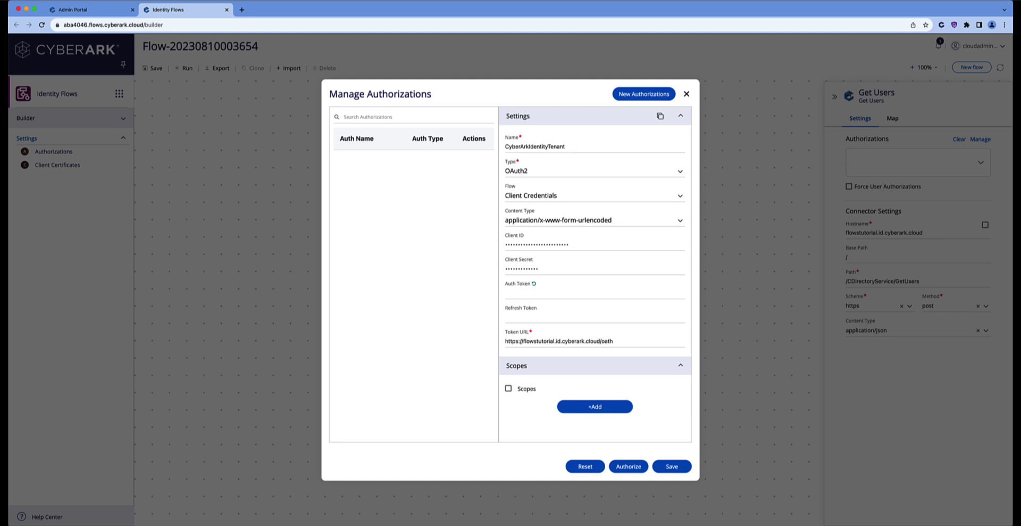
key("BackSpace")
key("BackSpace")
type("uth2/token")
Copy the Application ID 'tenantapi' from the Admin Portal and append it to Token URL
left_click(96, 14)
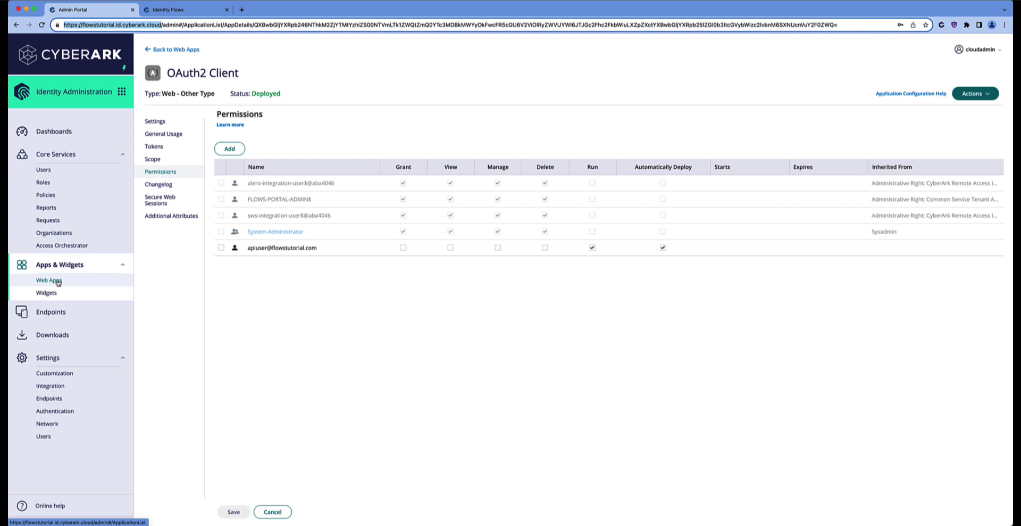
left_click(157, 122)
left_click_drag(251, 152, 226, 153)
key("super+c")
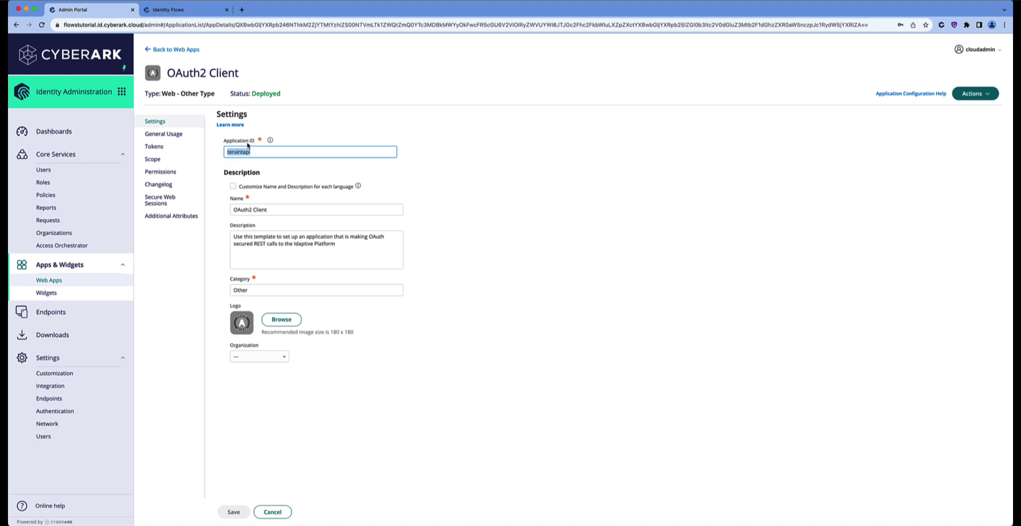
left_click(178, 9)
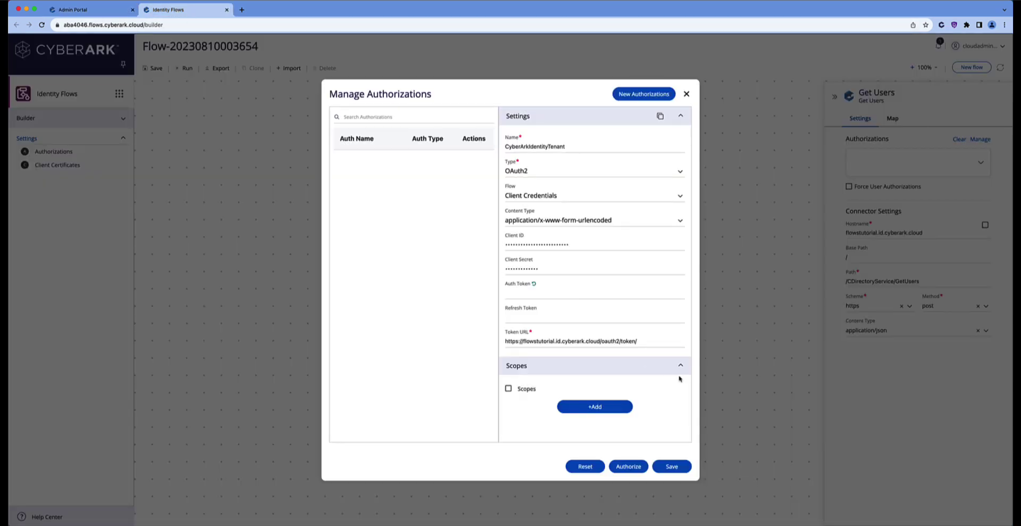
left_click(644, 342)
key("super+v")
Add scope 'all' with description 'all', authorize, and save CyberArkIdentityTenant
left_click(591, 407)
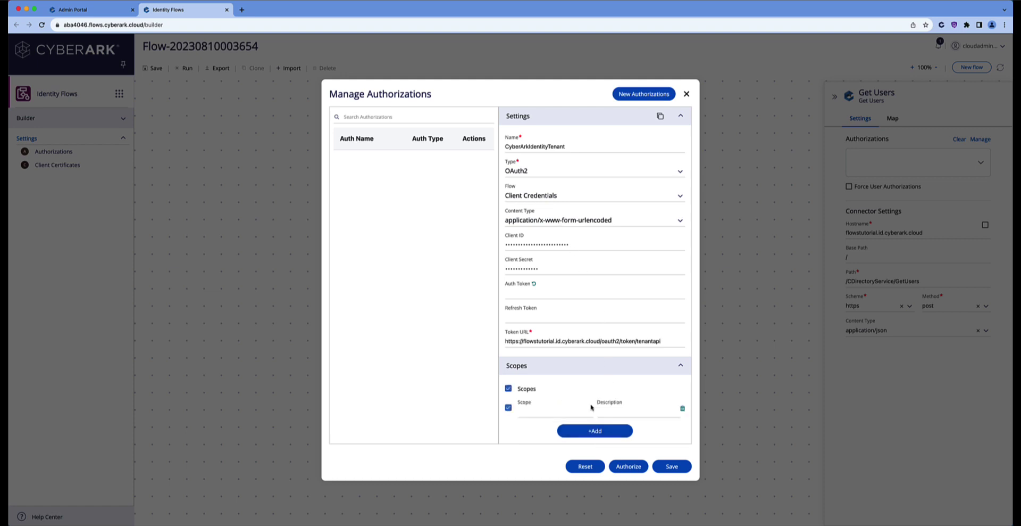
left_click(554, 409)
type("allall")
left_click(631, 467)
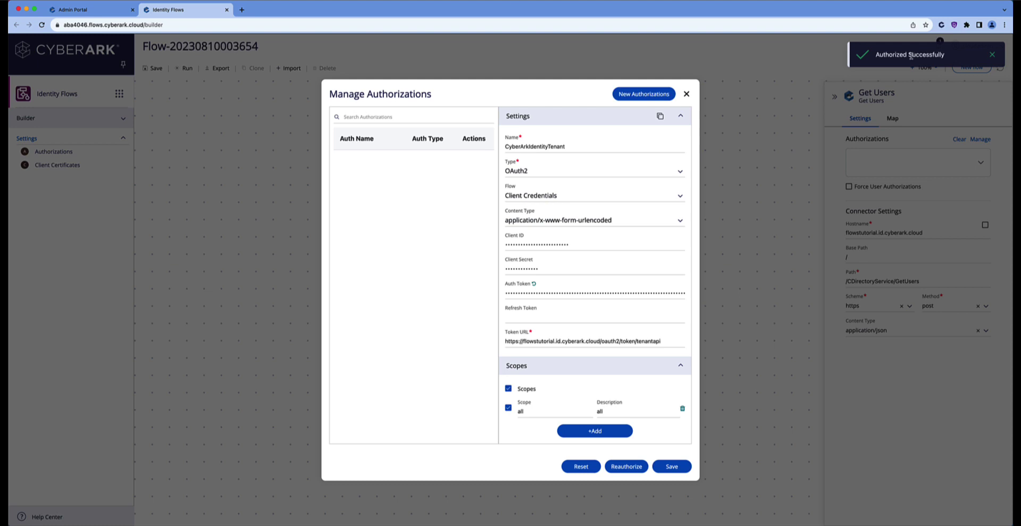
left_click(686, 468)
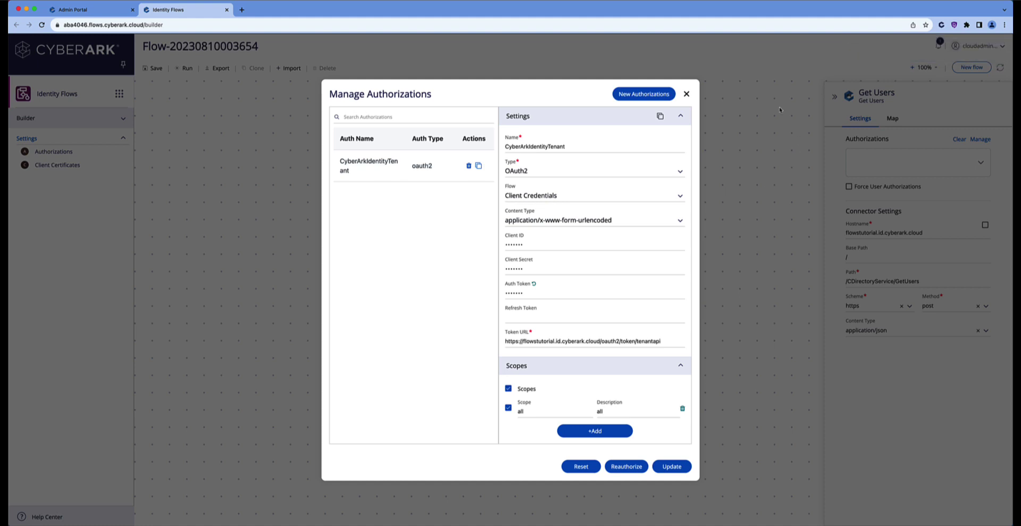
Select CyberArkIdentityTenant as the Get Users authorization and save the flow
left_click(686, 94)
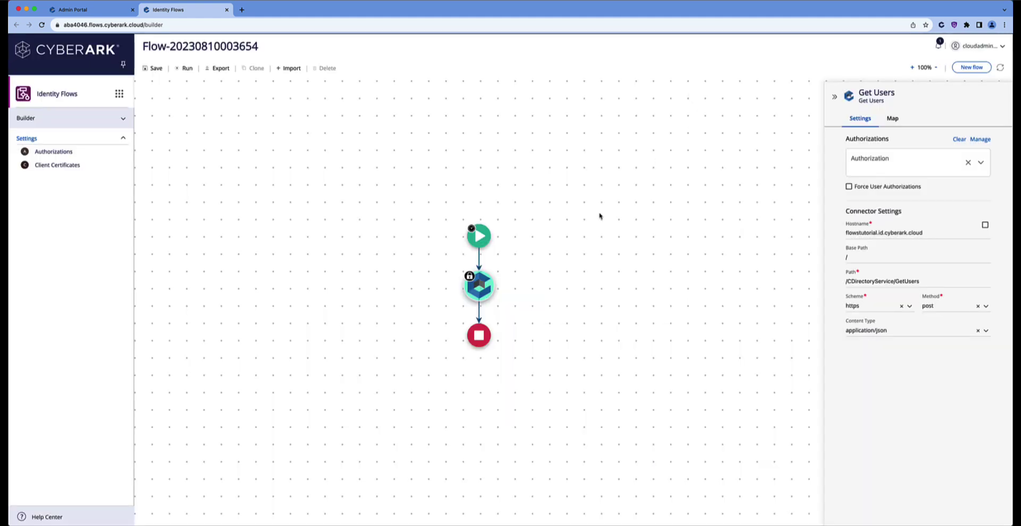
mouse_move(483, 291)
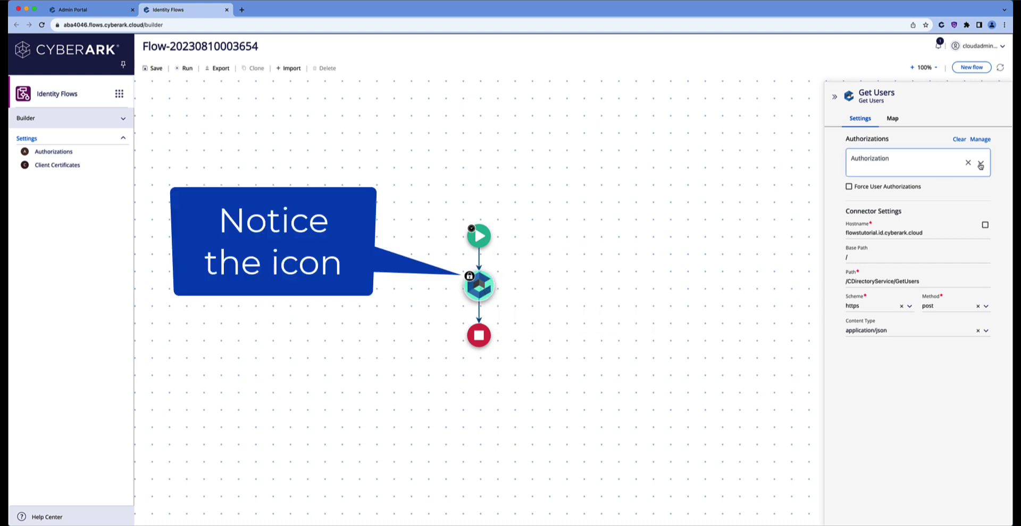
left_click(981, 165)
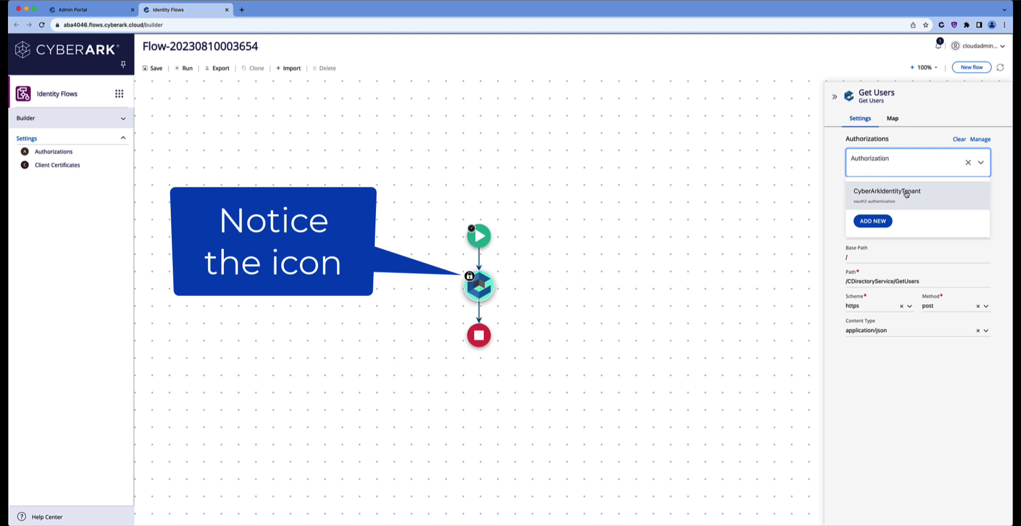
left_click(907, 193)
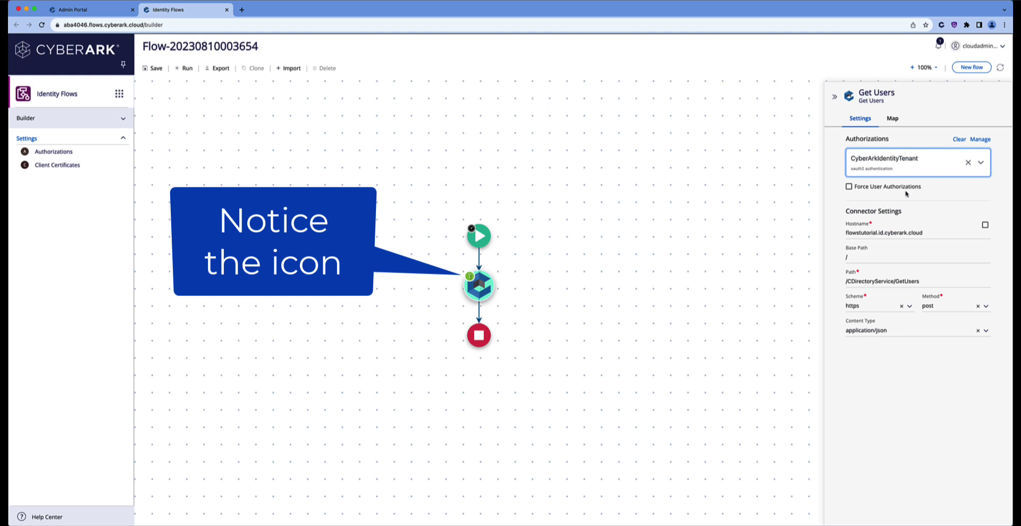
left_click(153, 70)
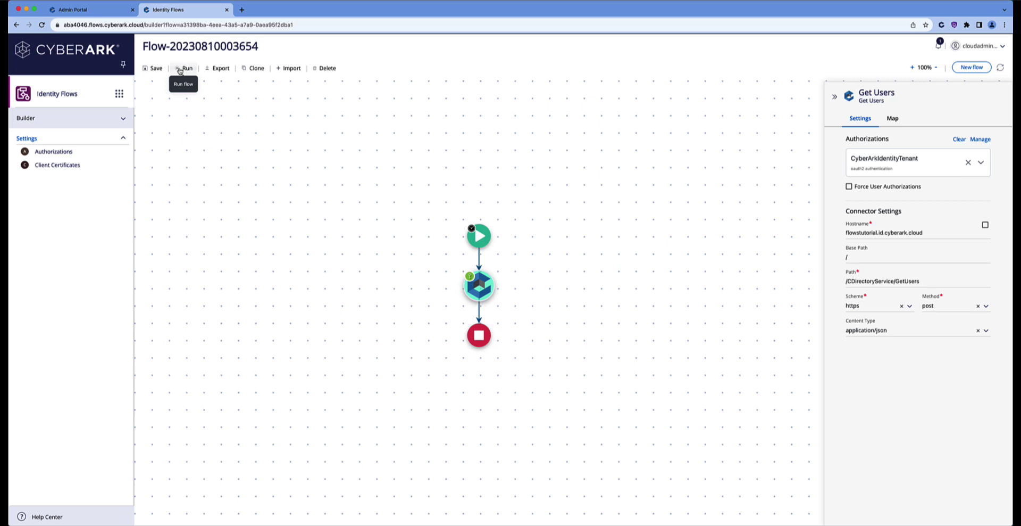
Run the flow and check the recent runs list for a Success status
mouse_move(471, 278)
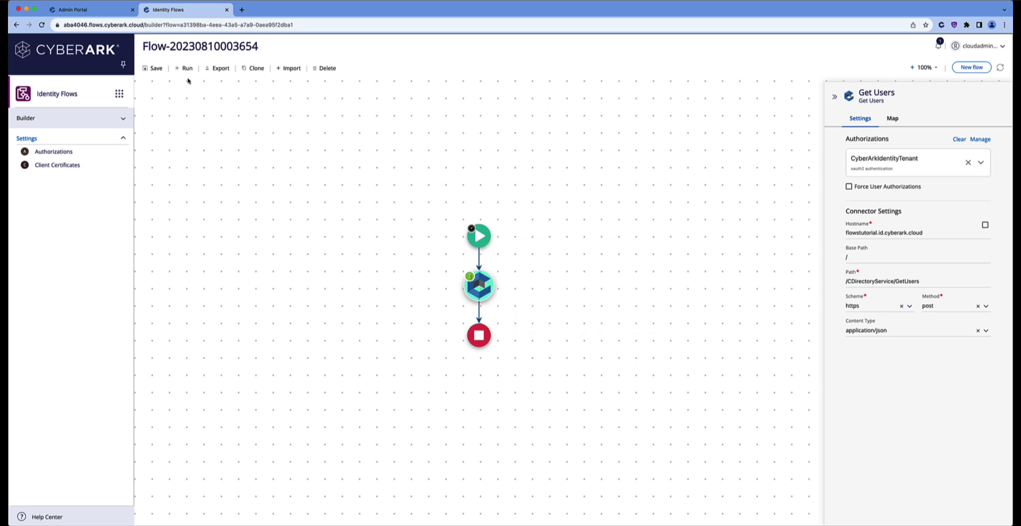
left_click(179, 69)
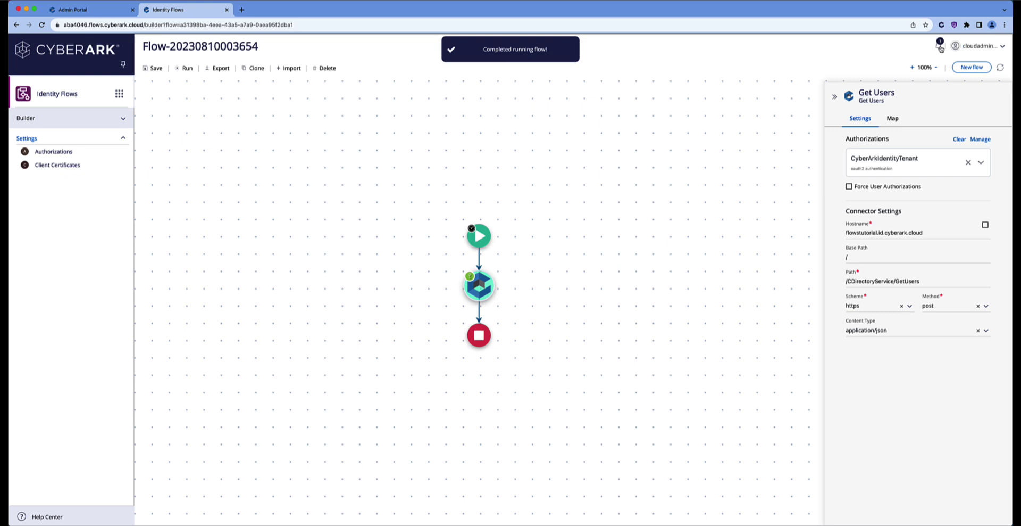
left_click(940, 47)
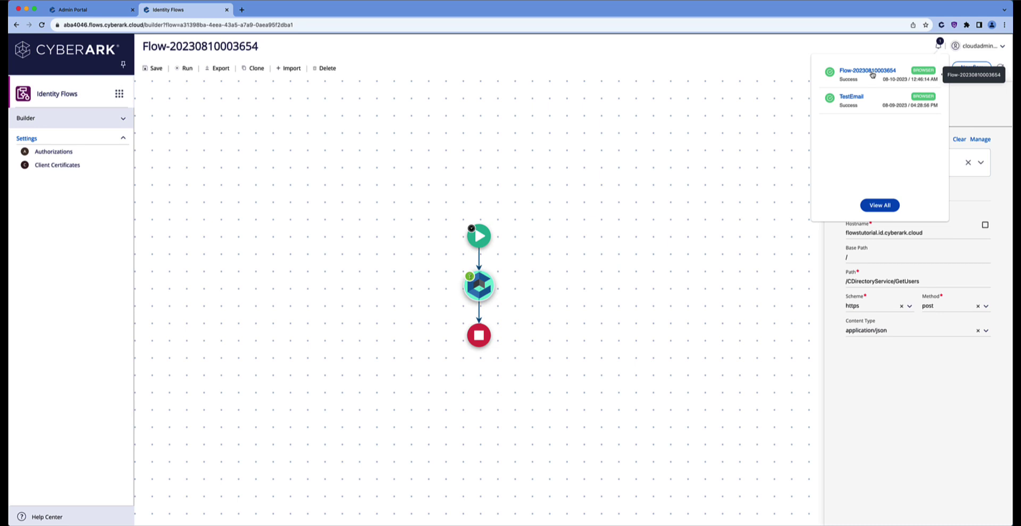
left_click(872, 74)
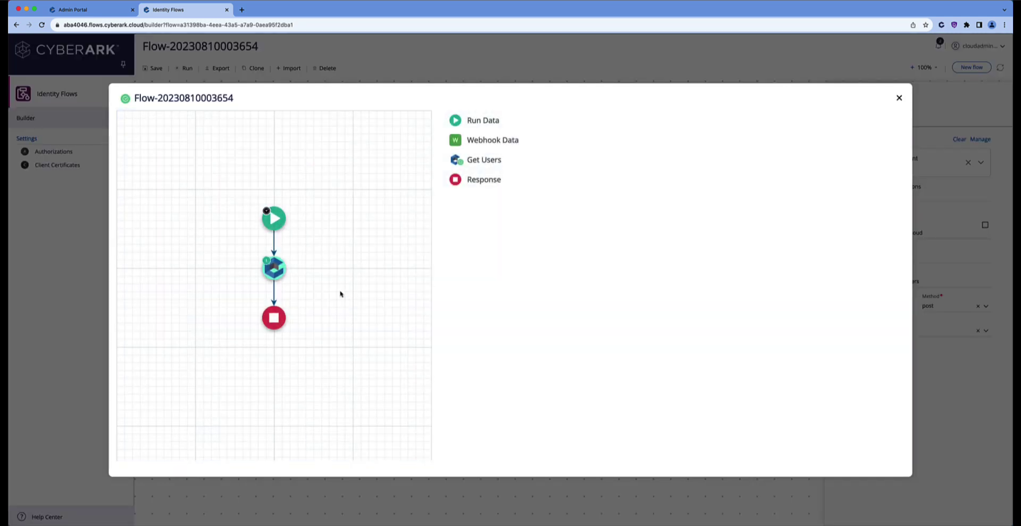
left_click(275, 271)
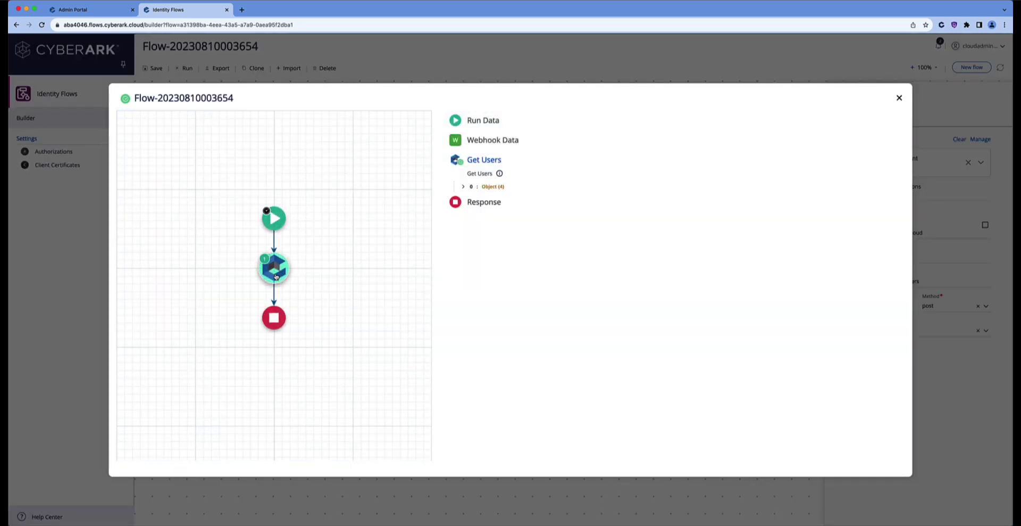
left_click(463, 190)
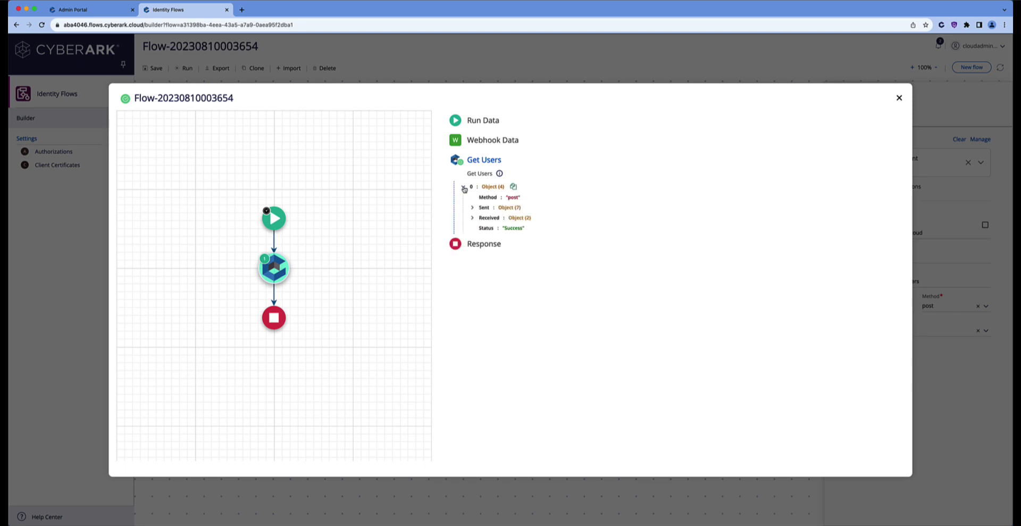
left_click(472, 218)
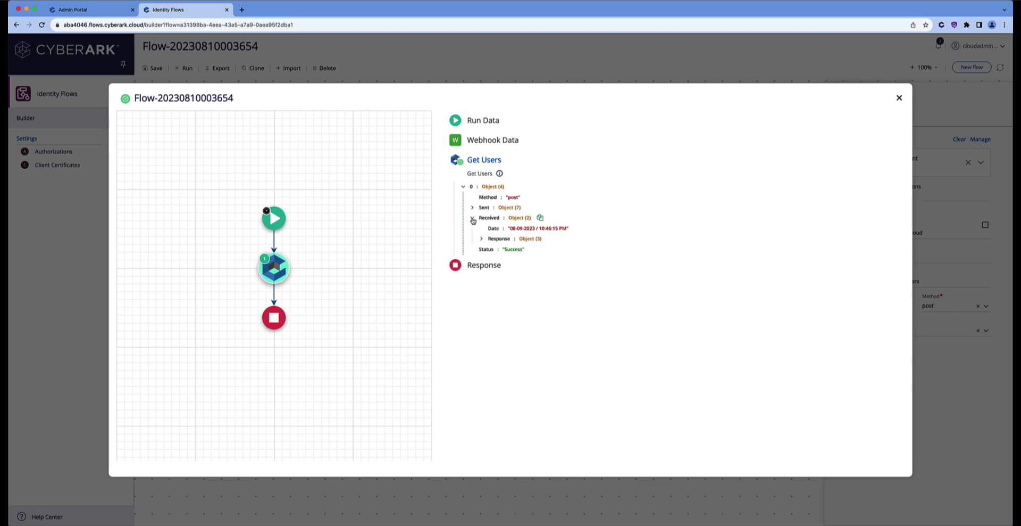
left_click(480, 239)
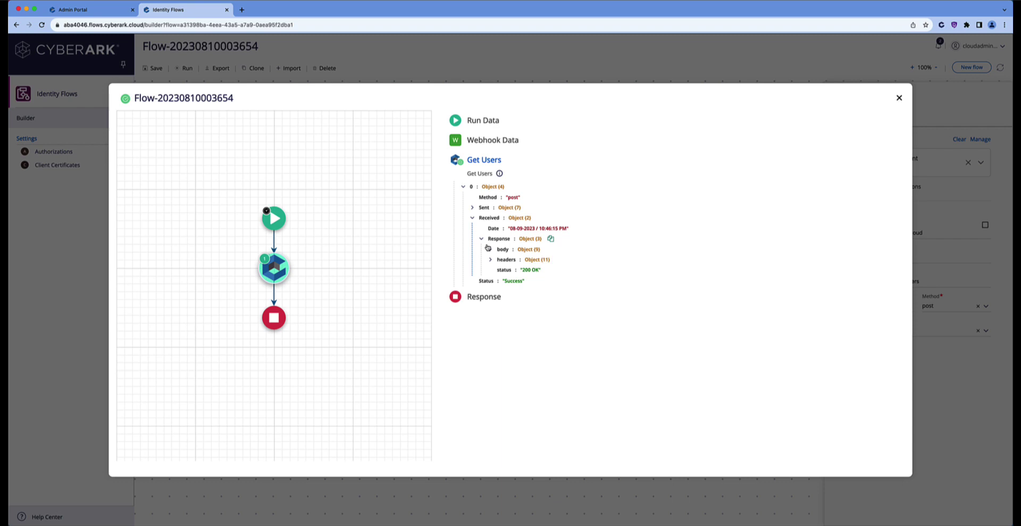
left_click(491, 250)
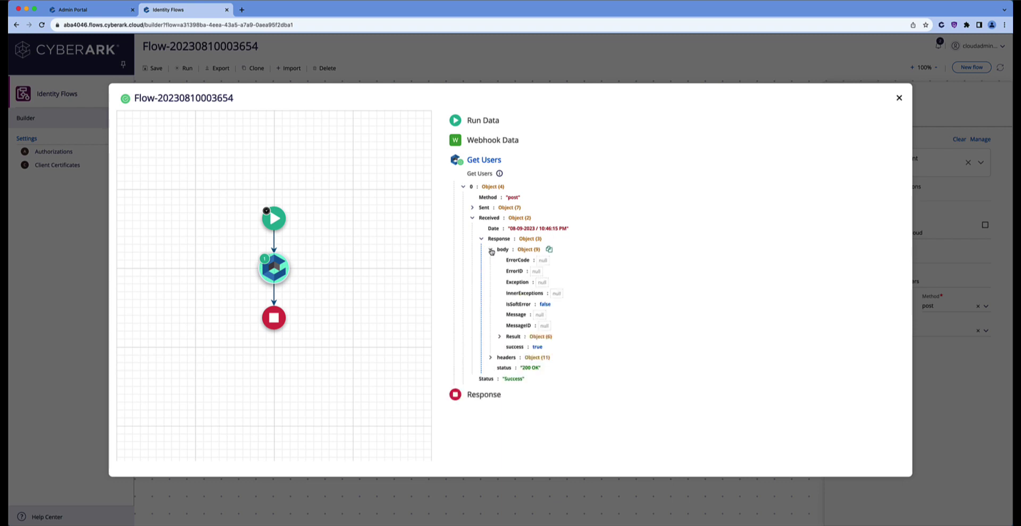
Expand the body's Result > Results array and show result item 2's Row fields
left_click(500, 337)
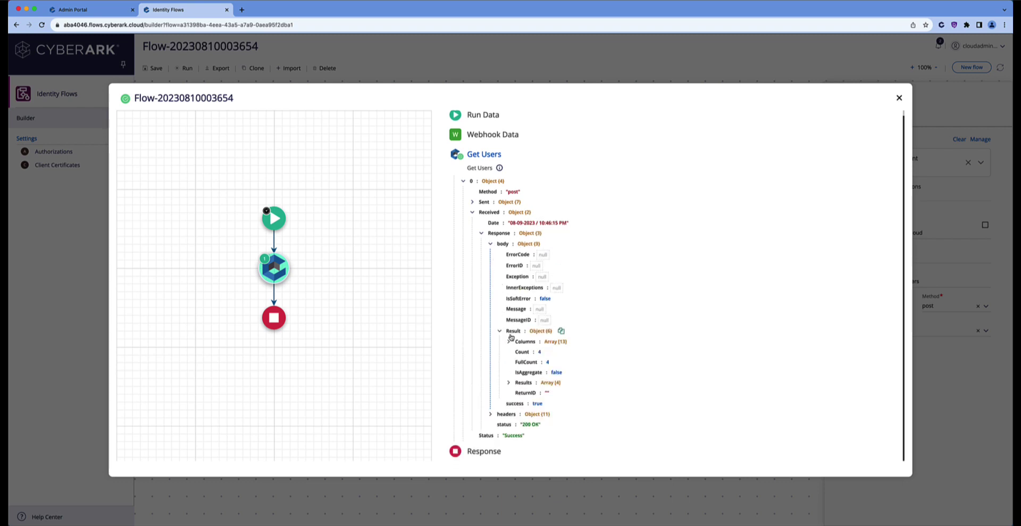
left_click(509, 381)
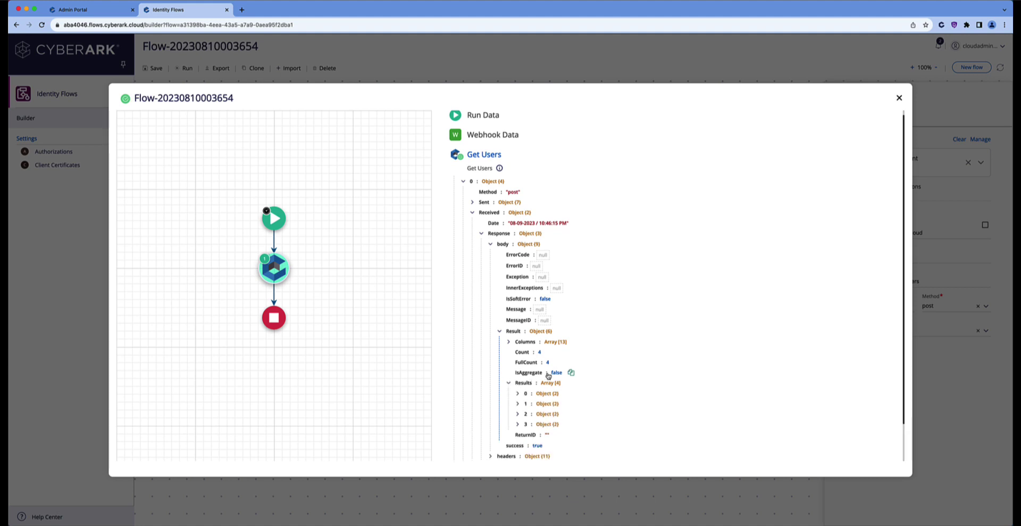
scroll(553, 367, "down", 2)
left_click(518, 362)
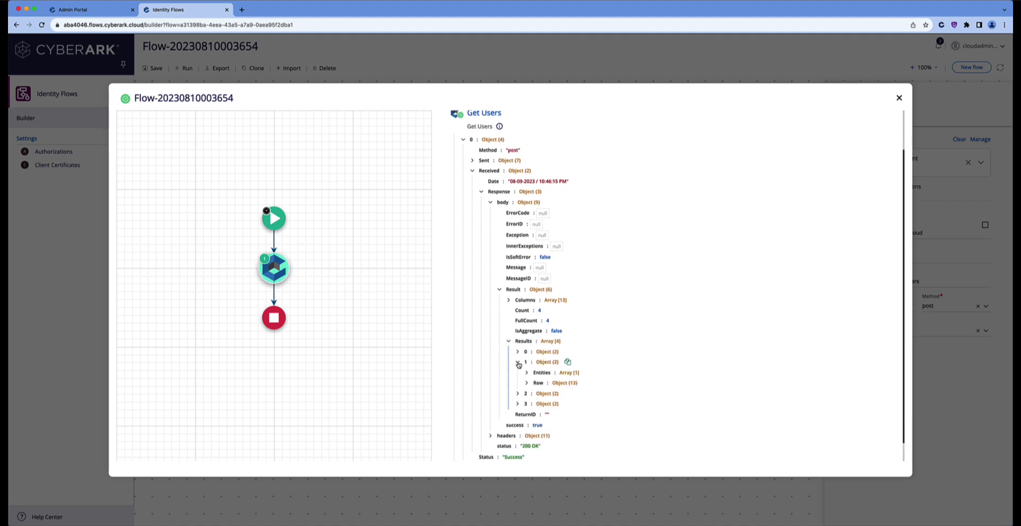
left_click(518, 363)
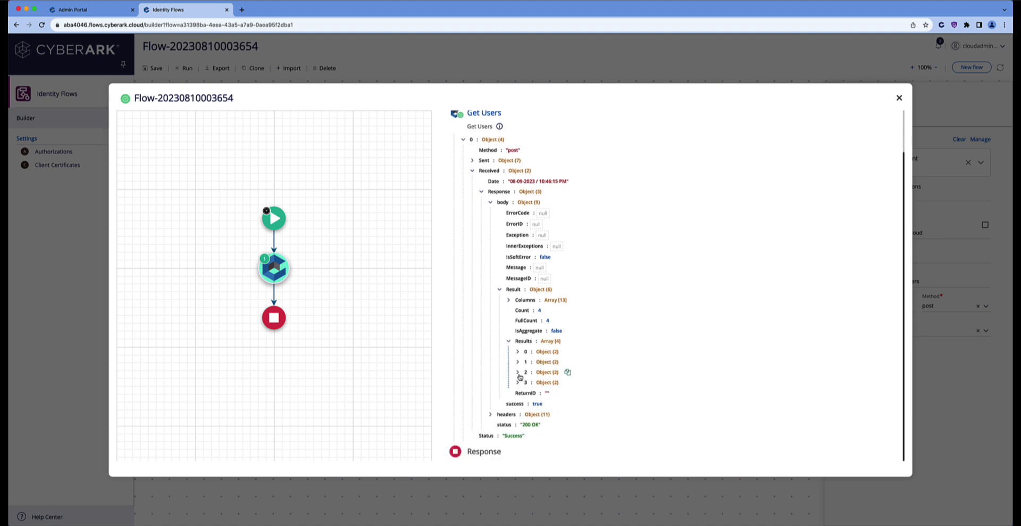
left_click(519, 372)
scroll(554, 376, "down", 1)
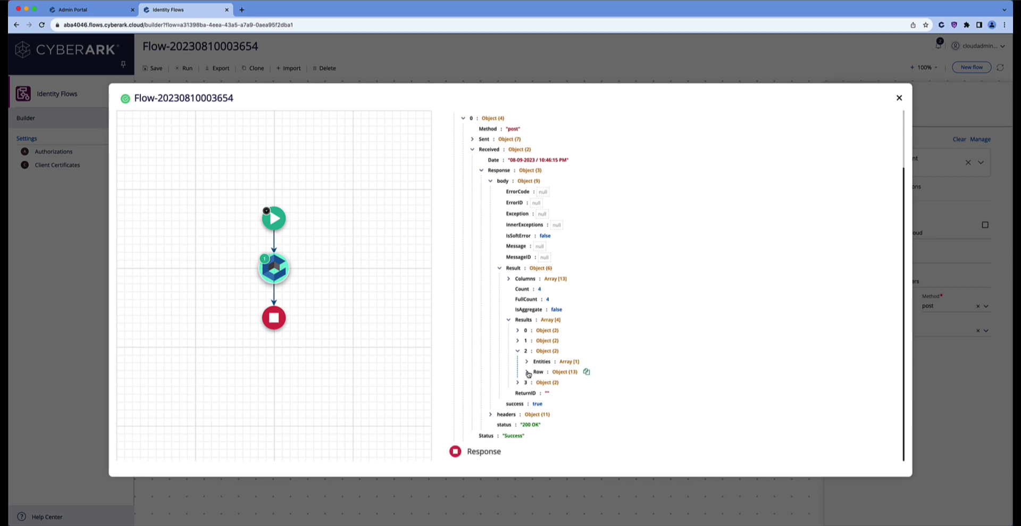
left_click(527, 373)
Expand Results item 3 and its Row to view the API service user's record
scroll(612, 383, "down", 5)
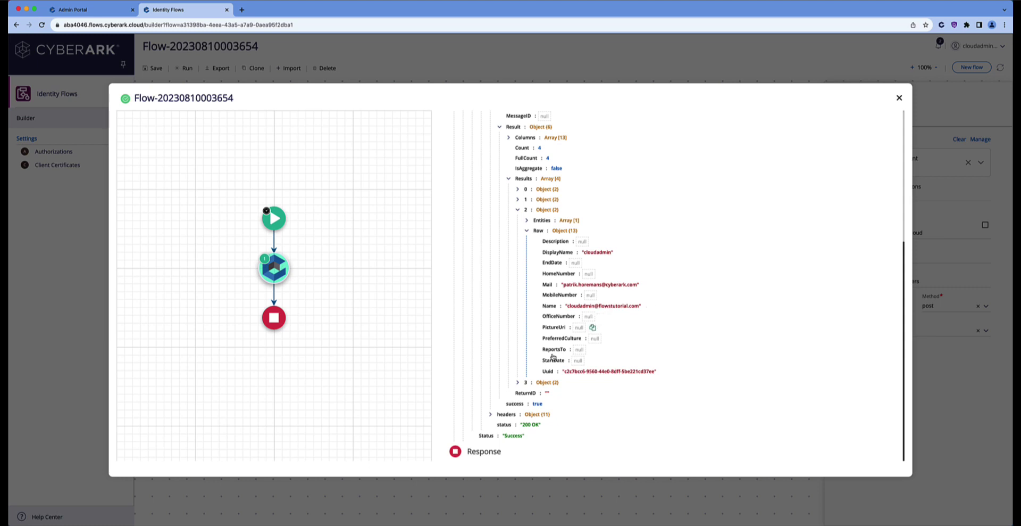
left_click(517, 382)
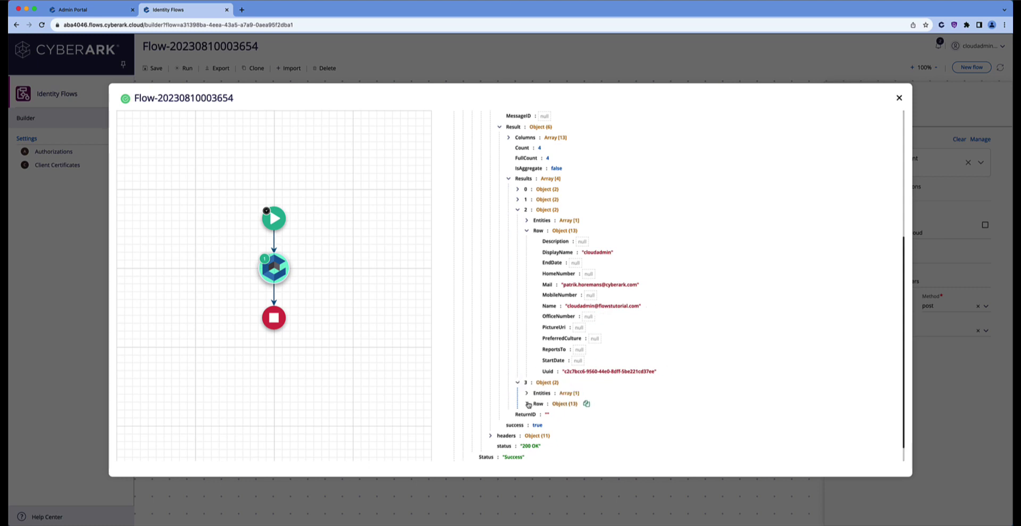
left_click(527, 403)
scroll(630, 427, "down", 3)
scroll(630, 426, "down", 2)
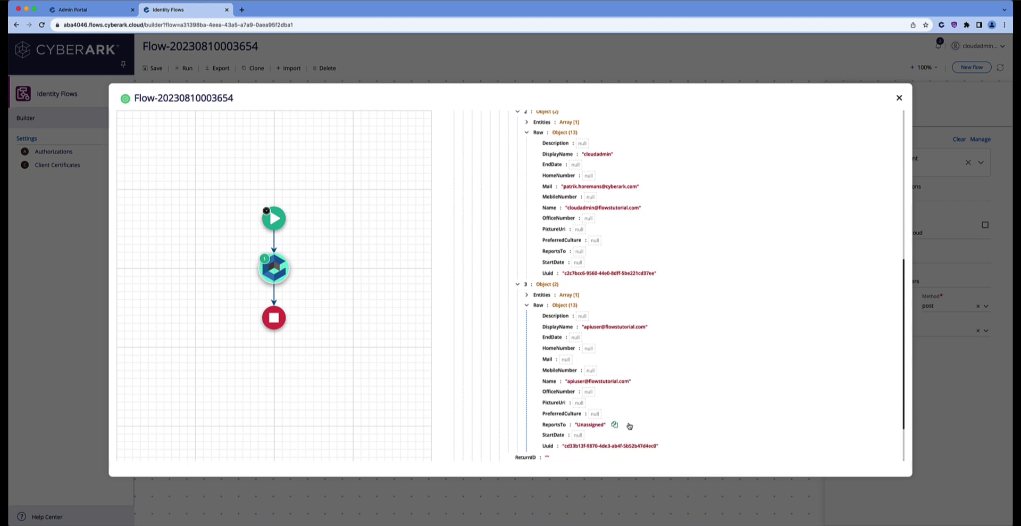